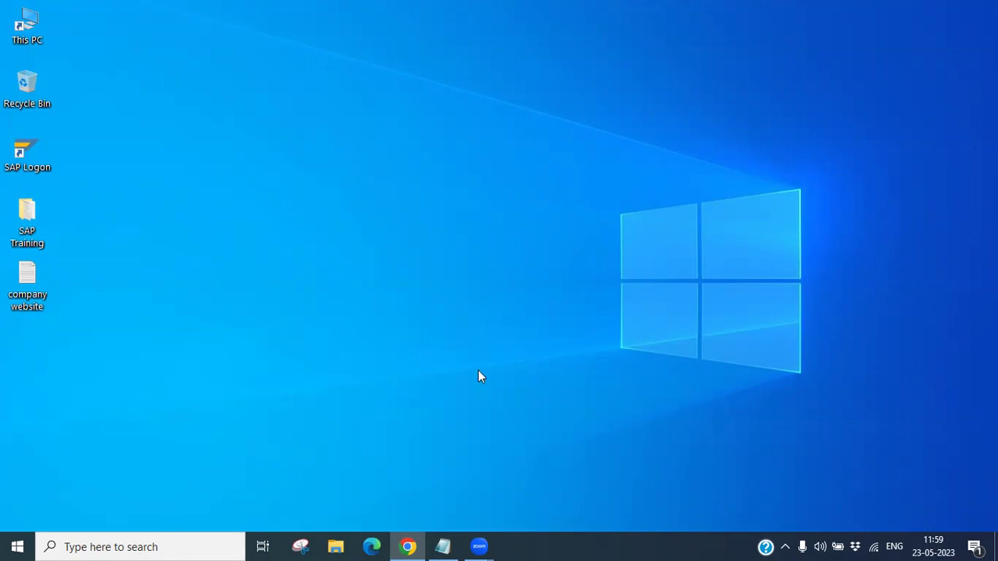
Switch to SAP Analytics Cloud in Chrome and create a new Responsive story with the Classic Design Experience
click(408, 547)
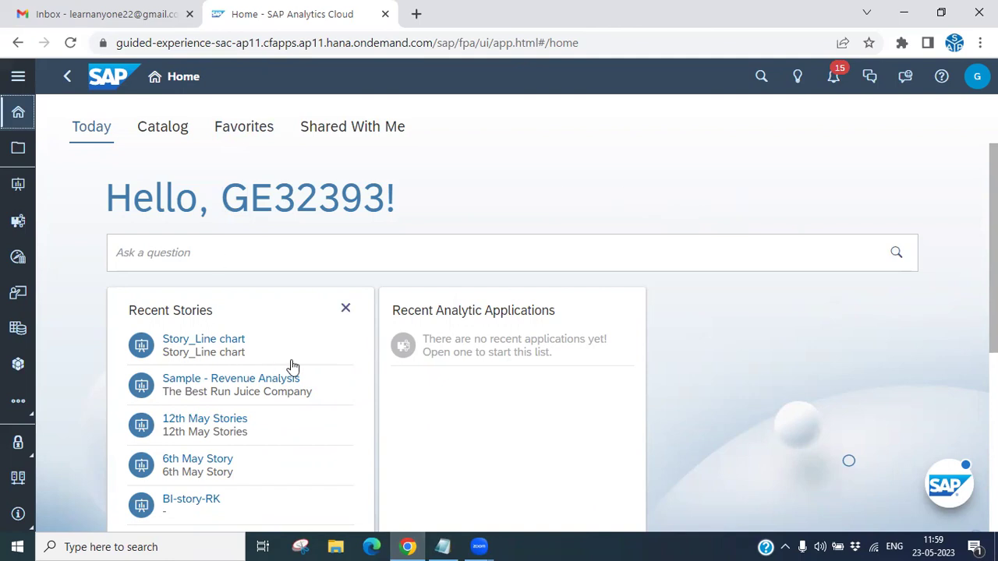
click(19, 187)
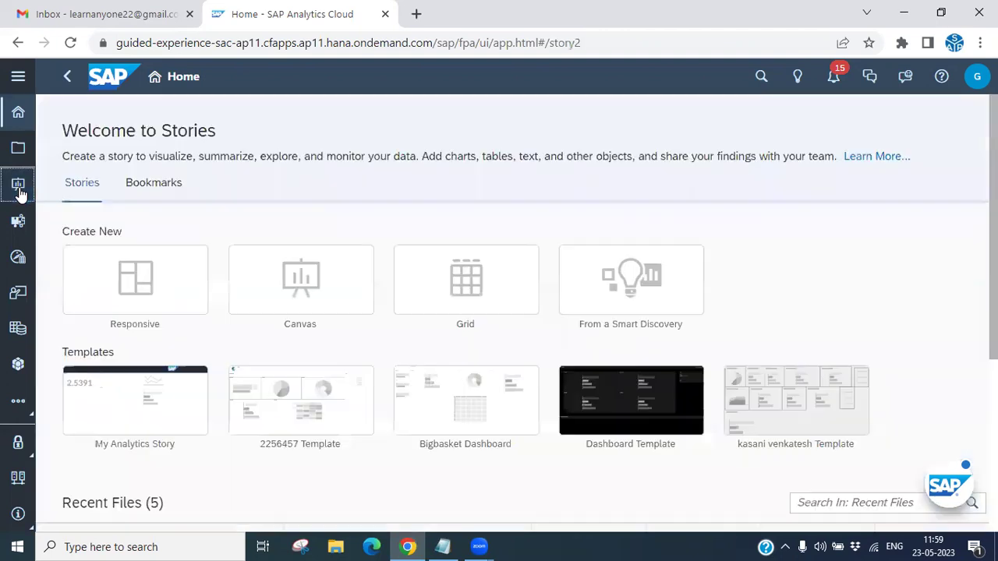
click(163, 304)
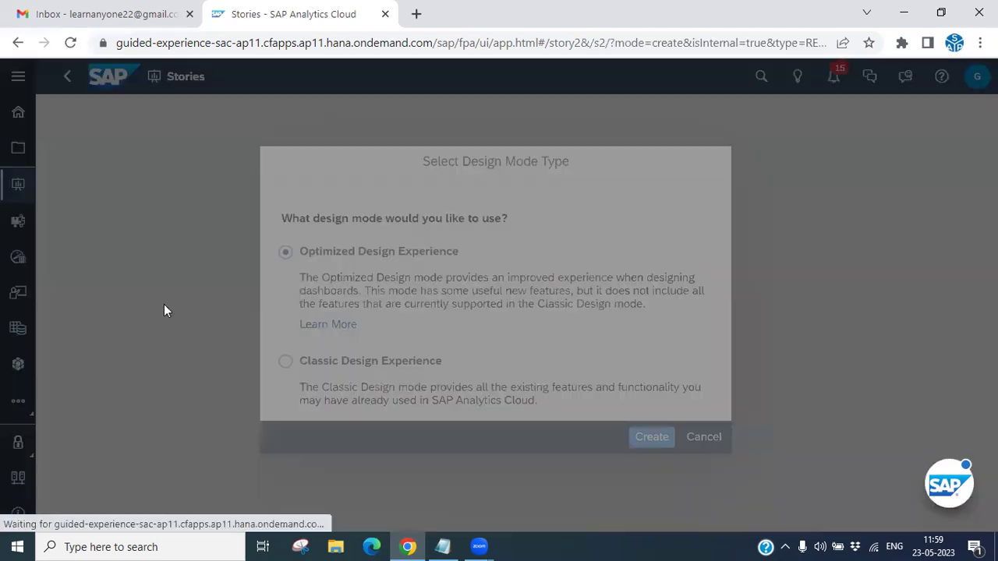
click(290, 356)
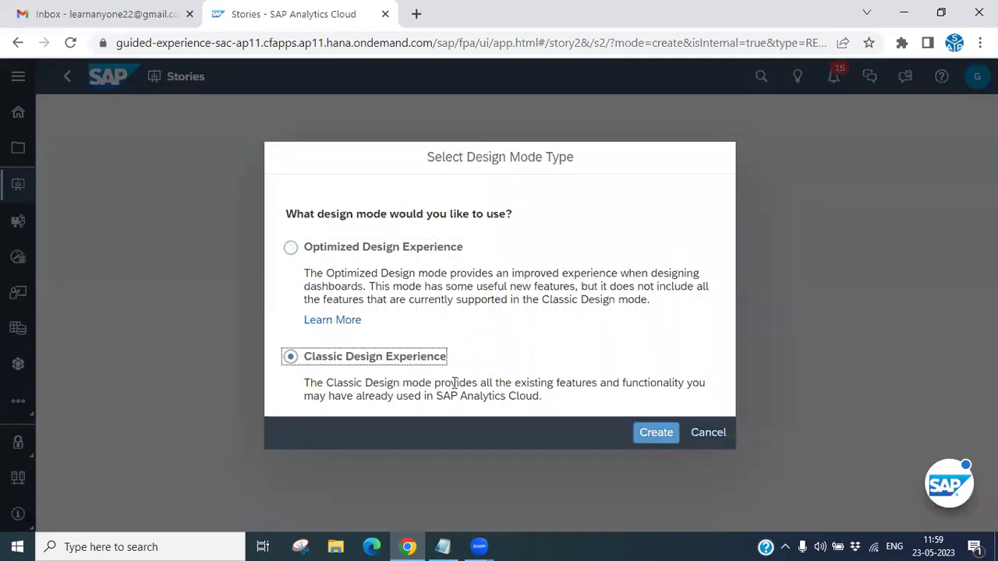
click(653, 433)
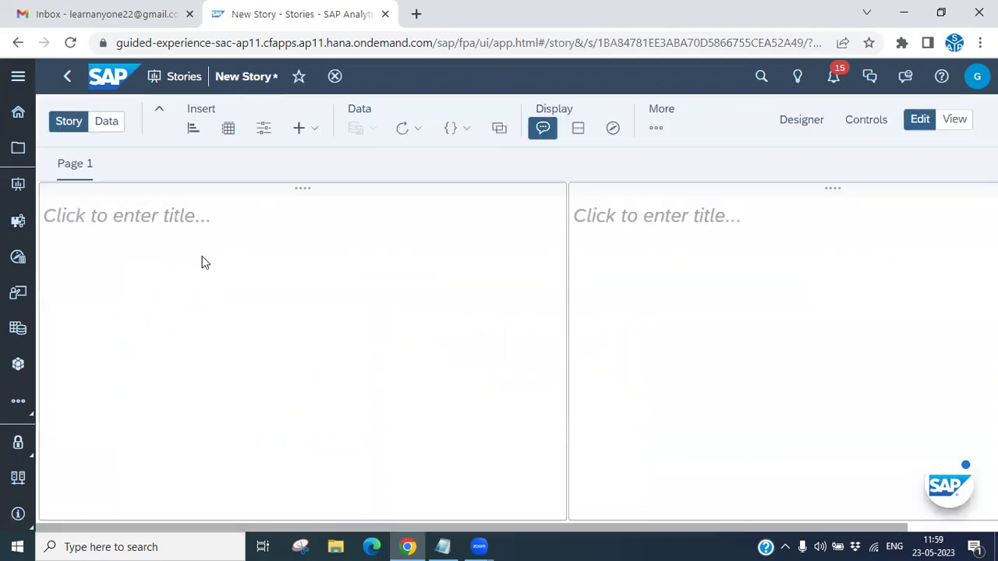
Insert a chart into the story that uses the existing model Sales Data_17th April
click(196, 140)
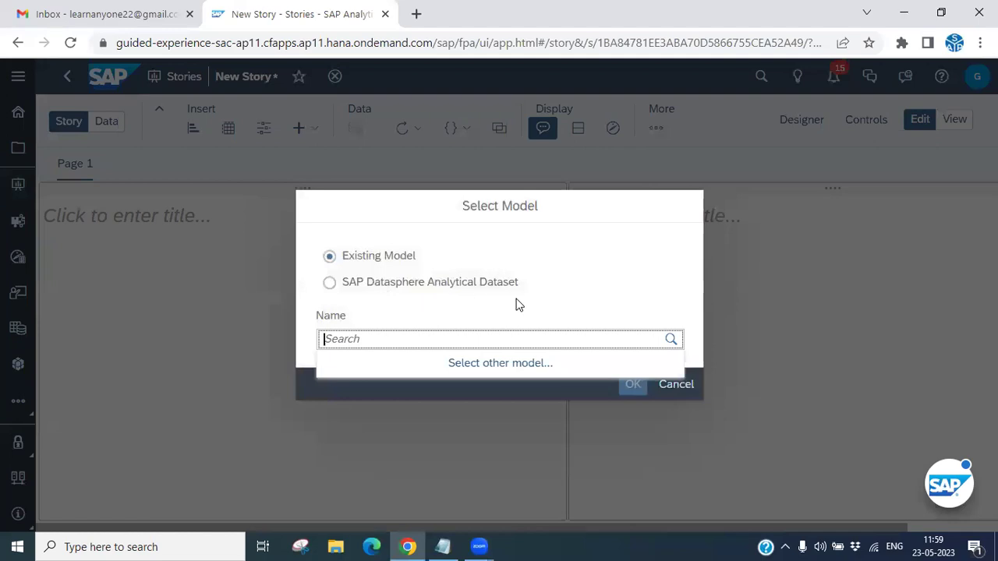
click(503, 363)
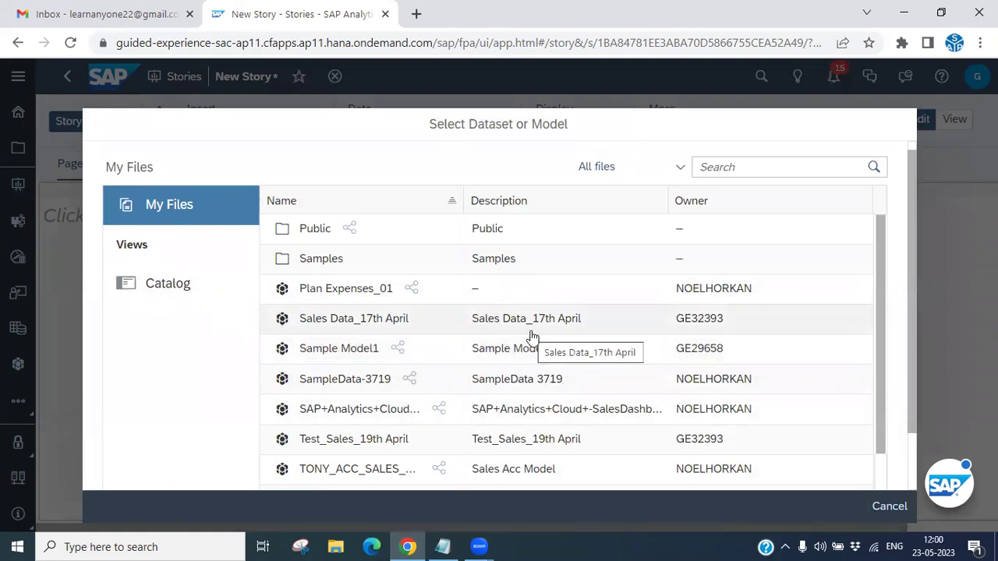
click(405, 333)
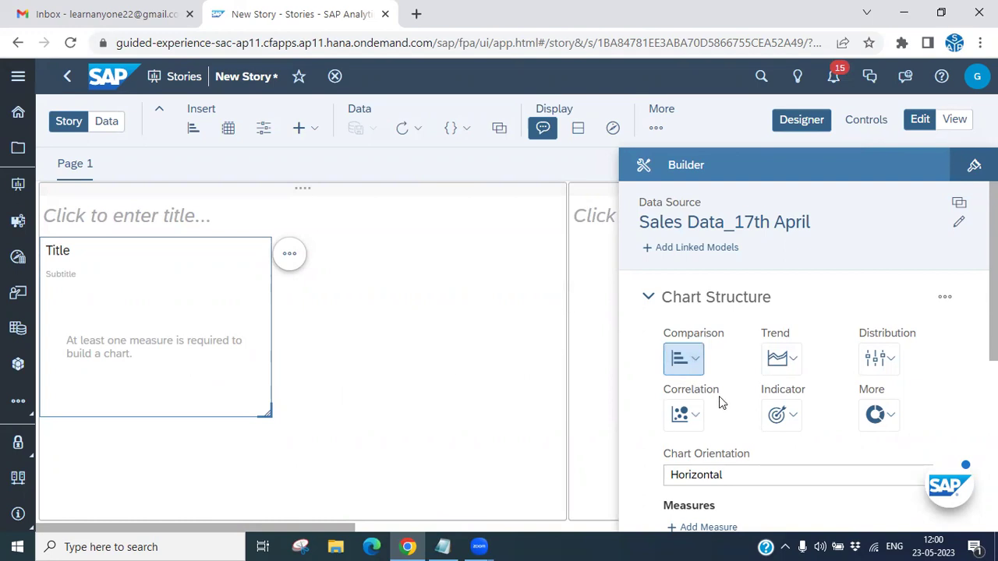
Set the new chart's type to the Bar/Column comparison chart
click(797, 361)
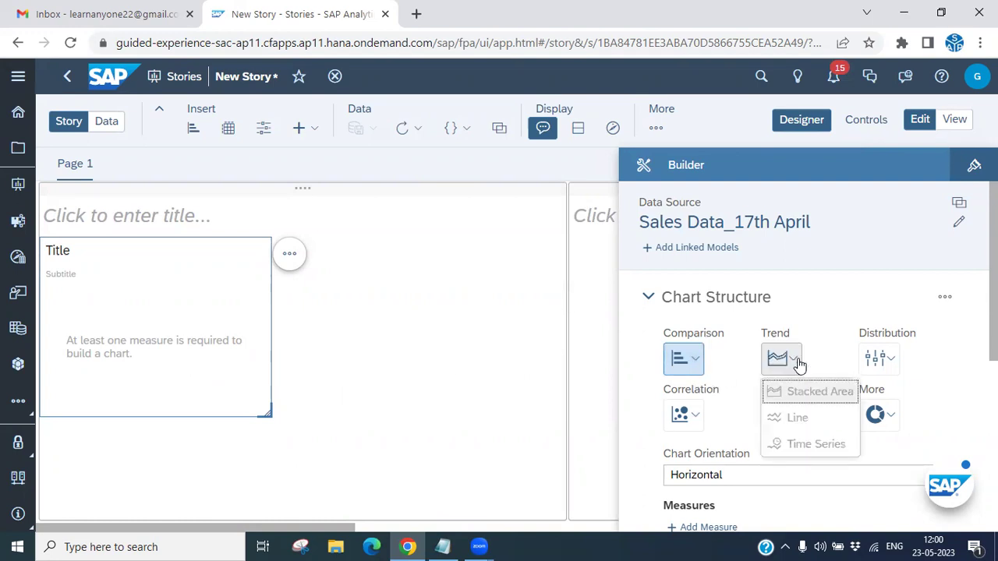
click(698, 364)
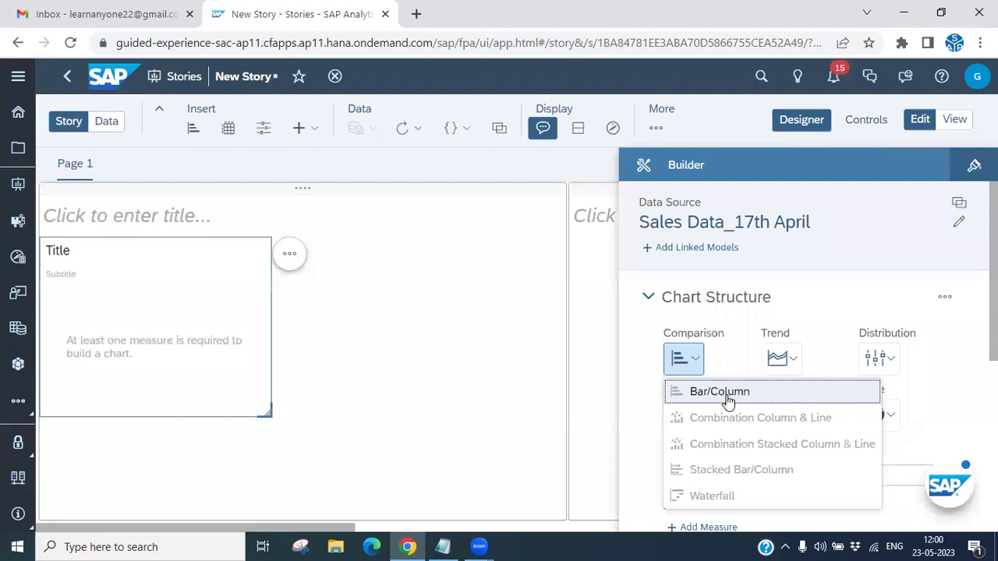
click(720, 393)
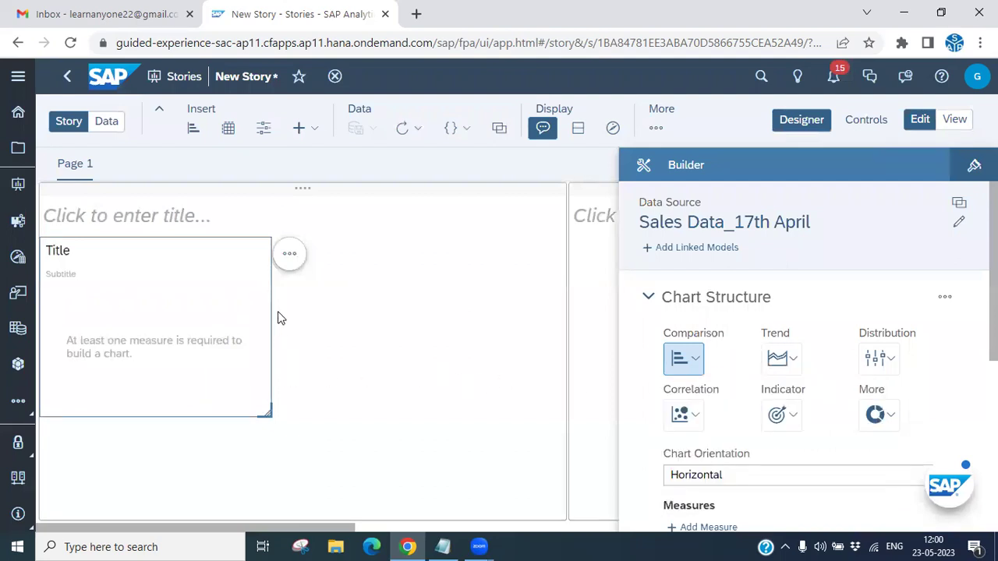
Examine the orientation options available for the bar chart
scroll(808, 358, down, 3)
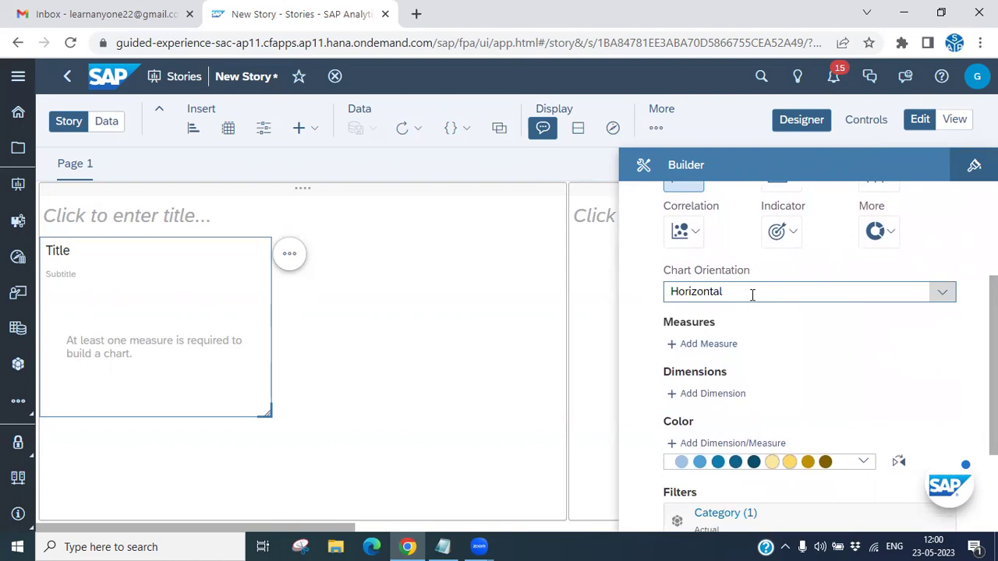
scroll(773, 346, up, 3)
scroll(778, 364, down, 3)
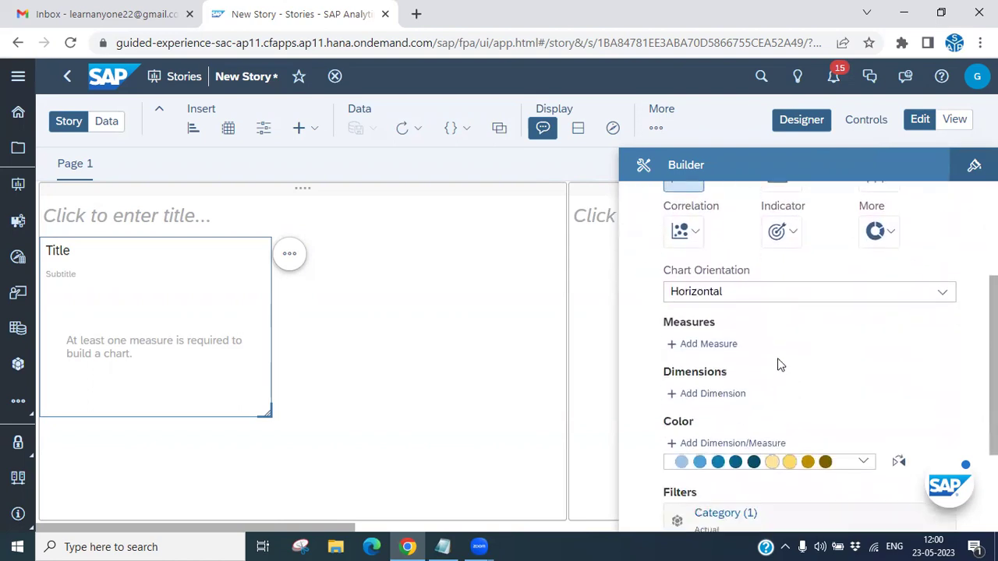
click(747, 293)
click(942, 292)
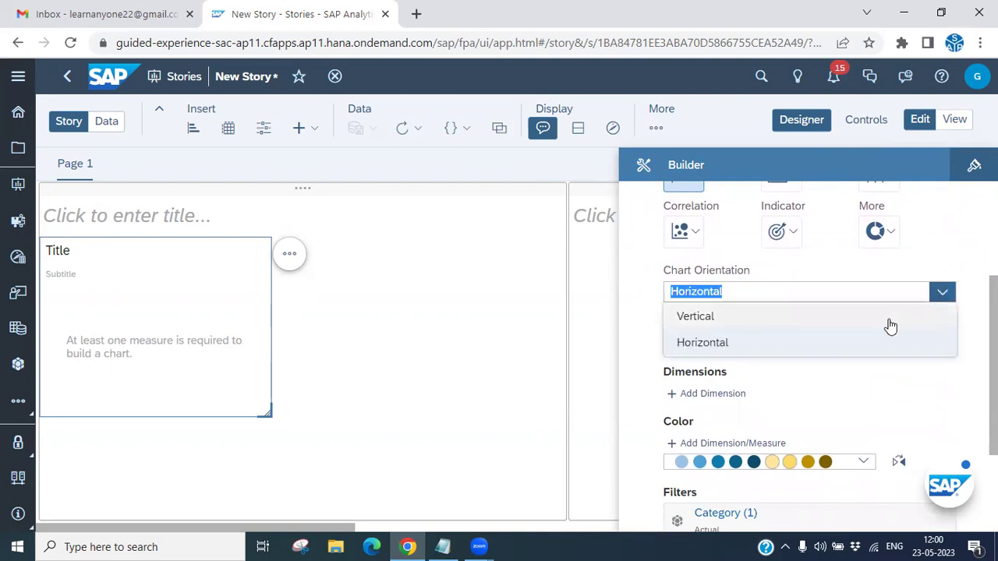
click(593, 295)
click(261, 369)
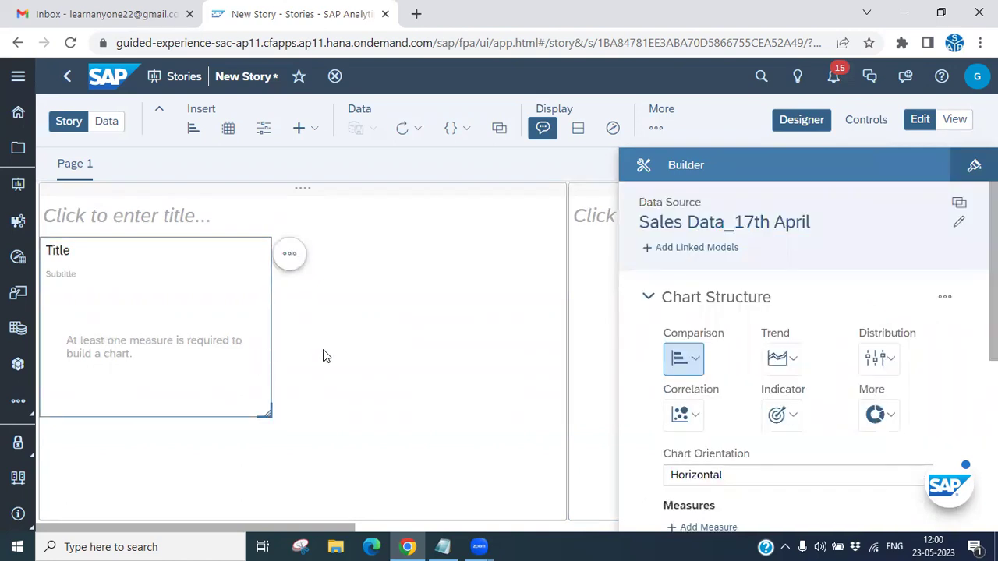
Add Sales as the bar chart's measure
scroll(741, 398, down, 2)
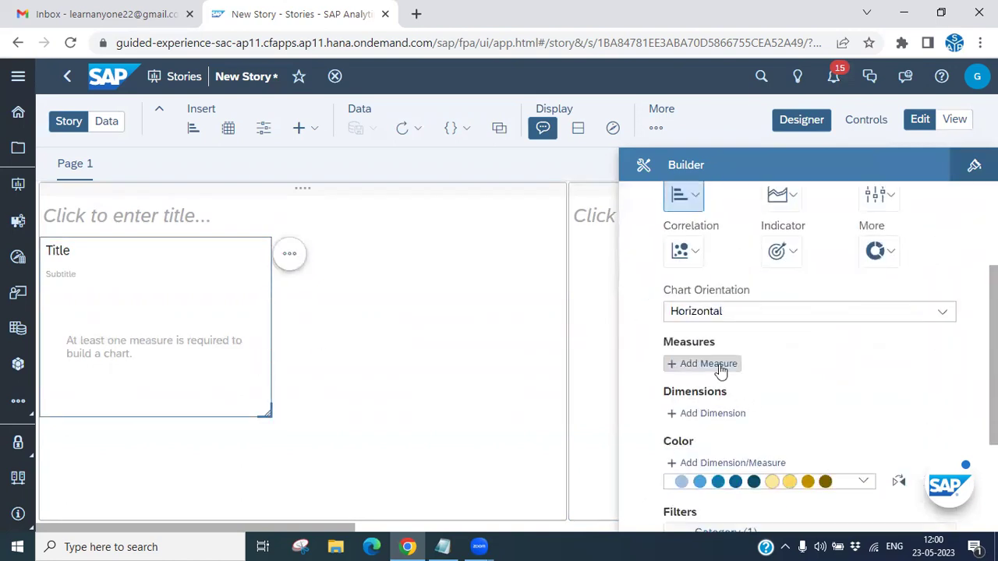
click(720, 363)
scroll(733, 453, down, 1)
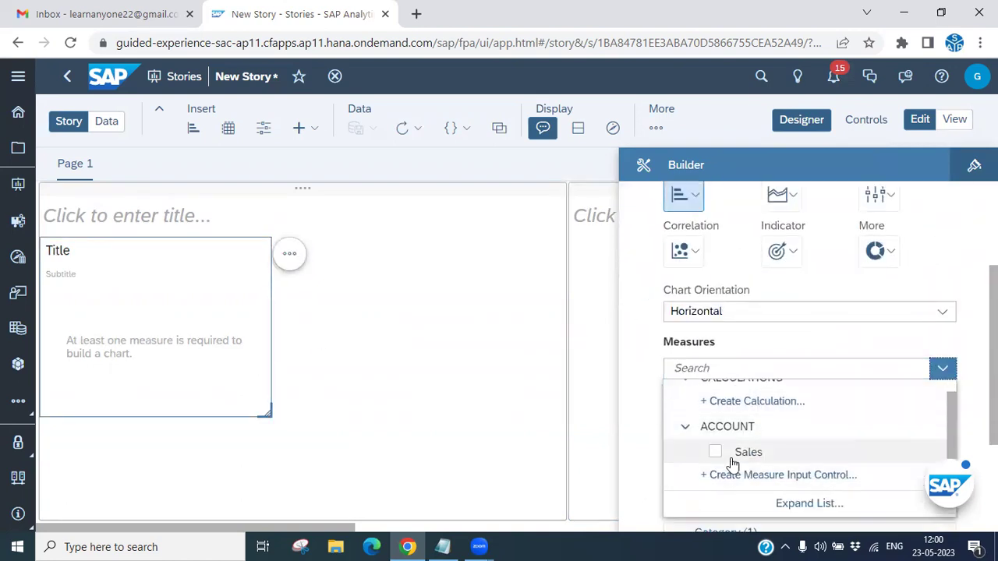
click(716, 454)
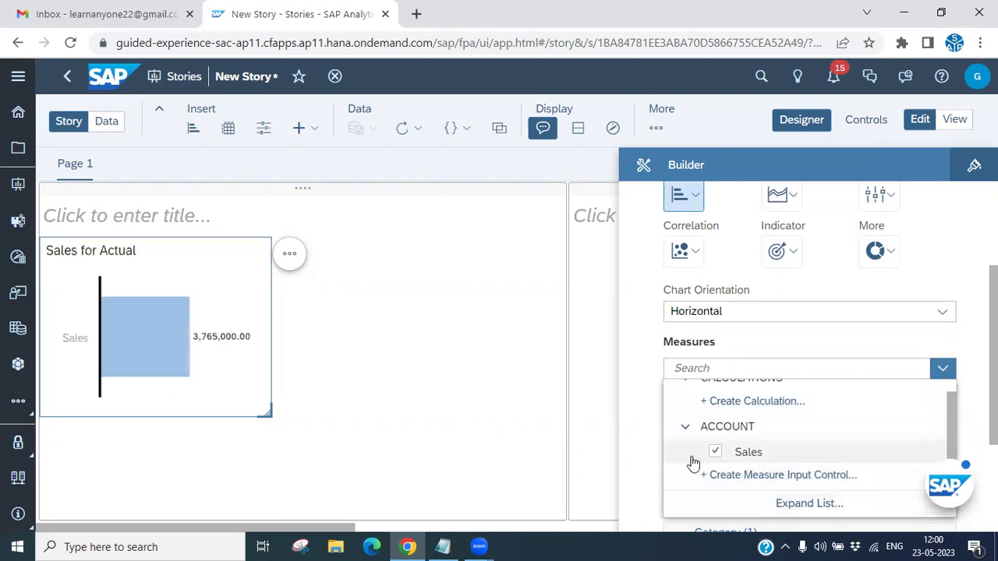
click(638, 375)
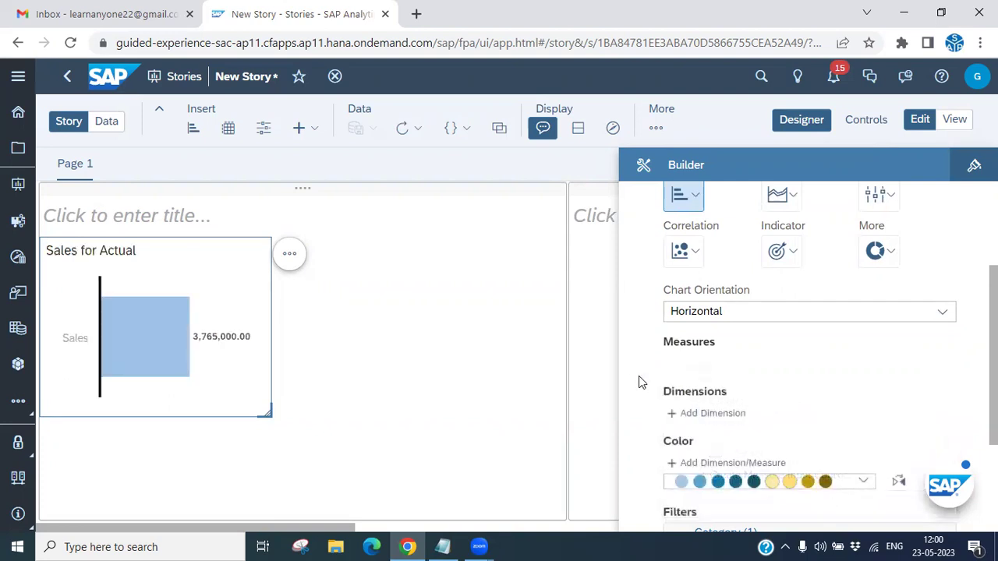
Try Product Name as the bar chart's dimension, and replace it with City
scroll(725, 390, down, 1)
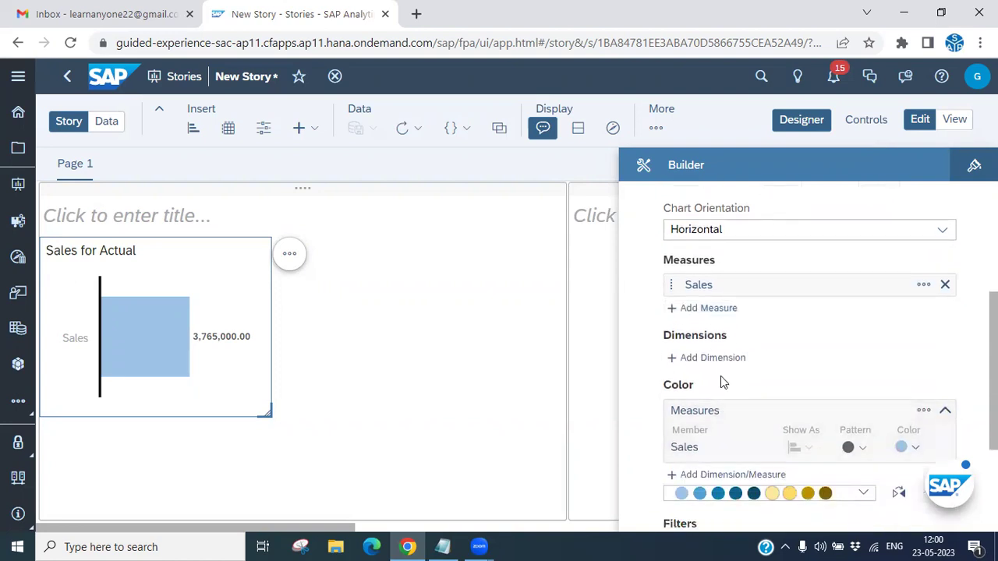
click(717, 359)
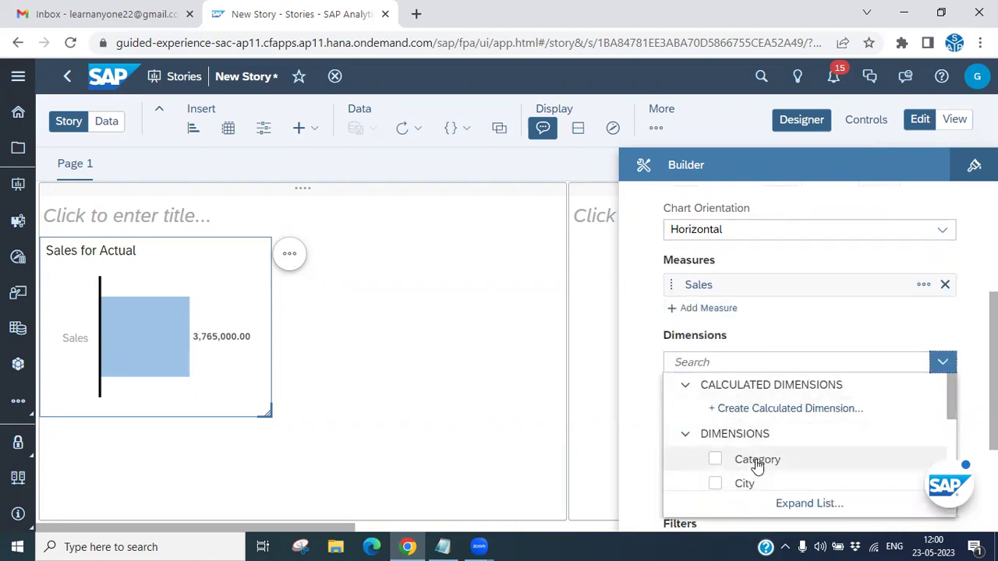
scroll(752, 462, down, 1)
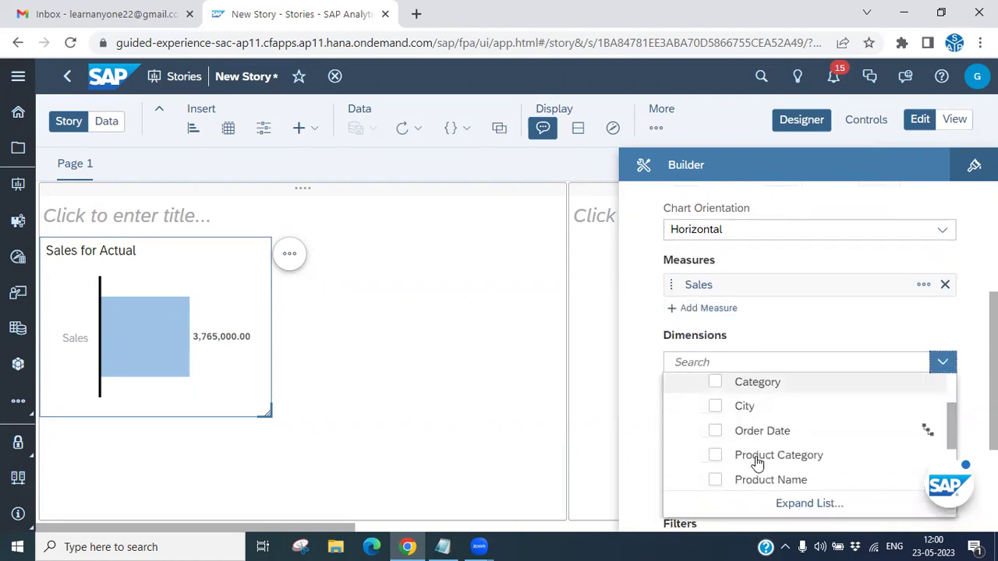
click(715, 477)
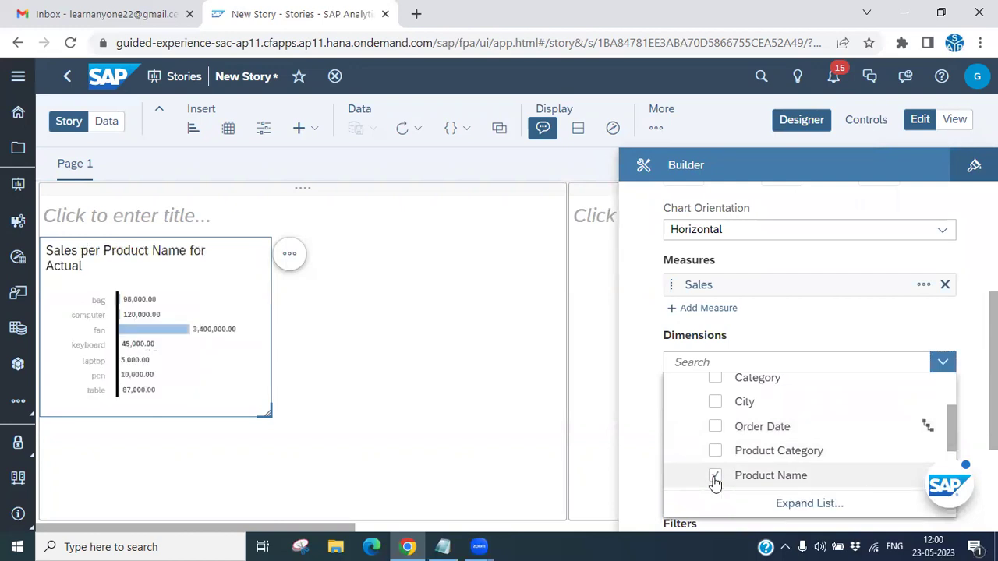
click(715, 477)
click(716, 402)
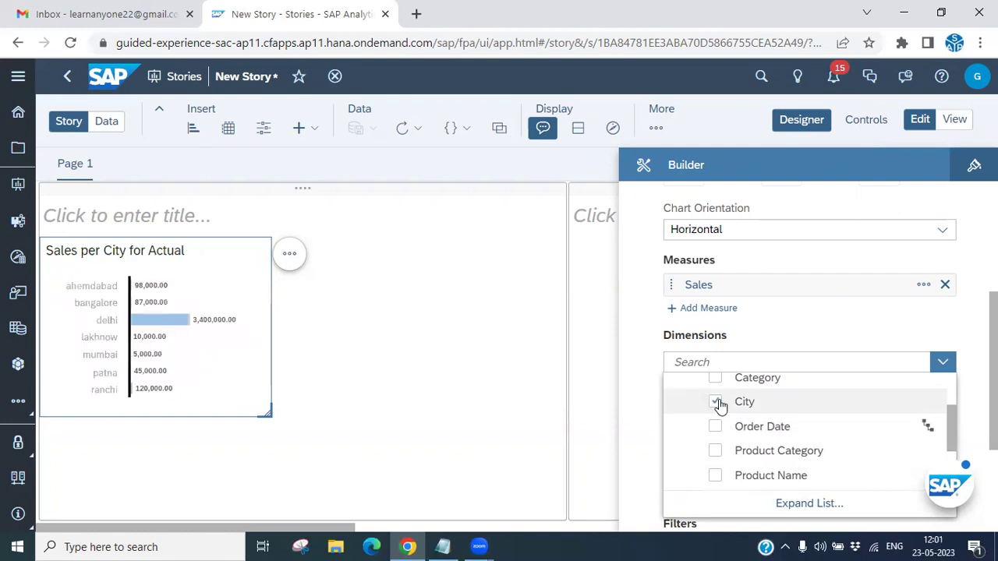
scroll(784, 430, up, 2)
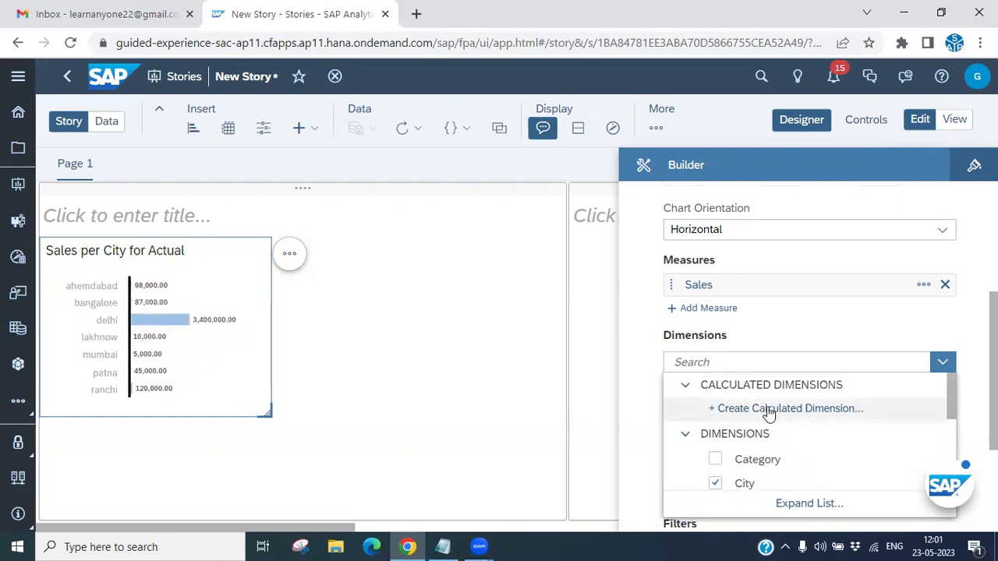
click(835, 329)
Try the unfilled pattern for the Sales measure's bars, and change it to bold diagonal stripes
scroll(755, 368, down, 2)
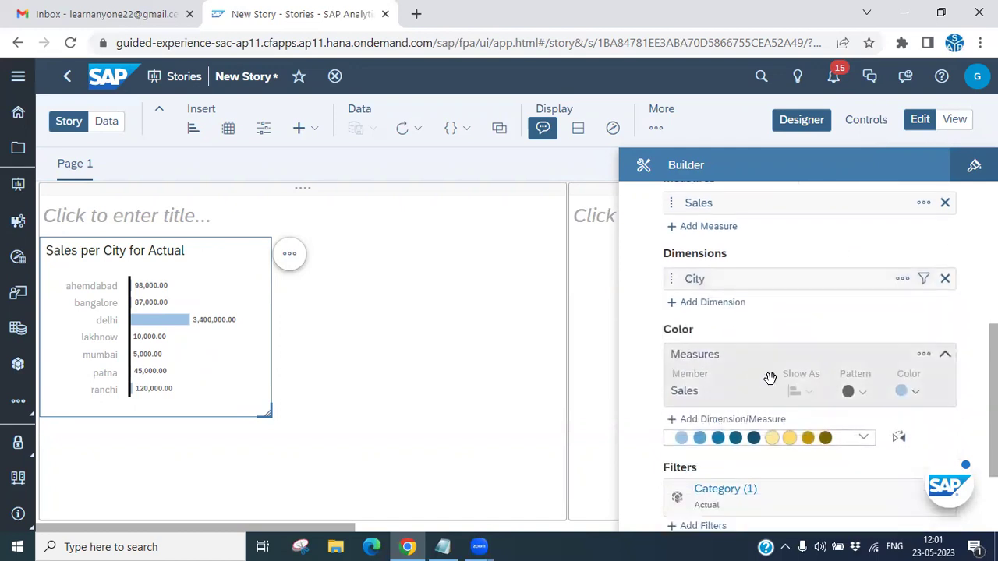
scroll(835, 441, down, 1)
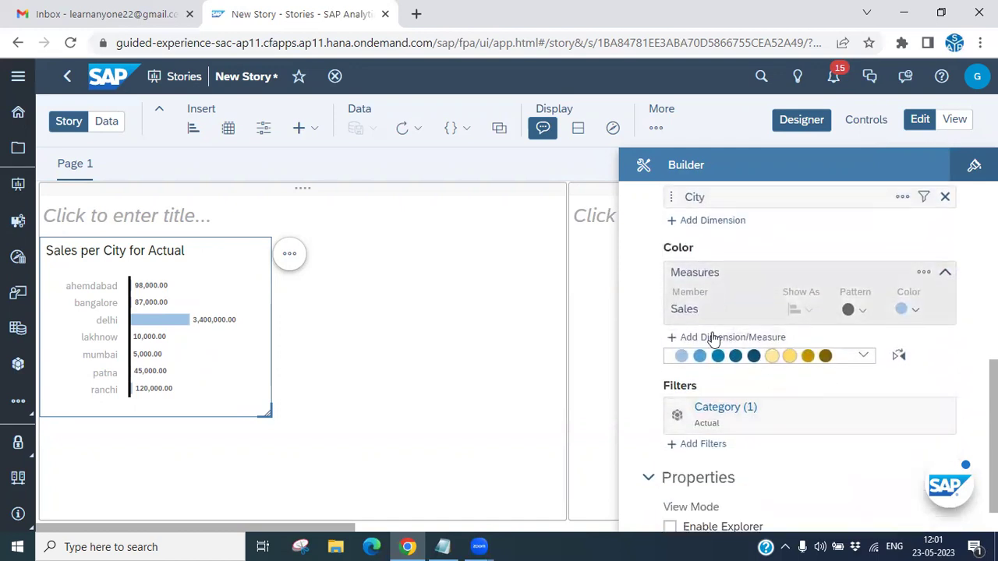
click(860, 318)
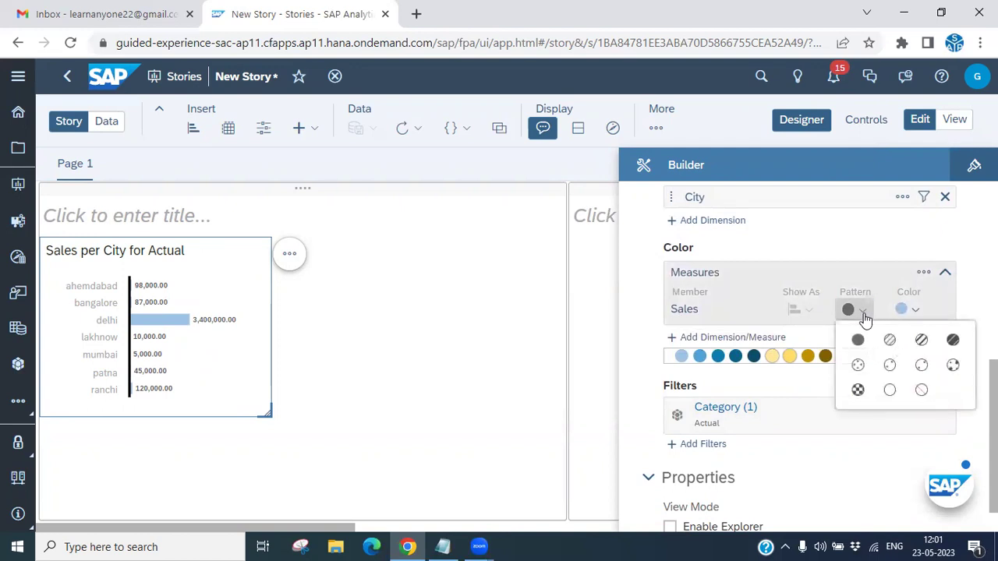
click(891, 391)
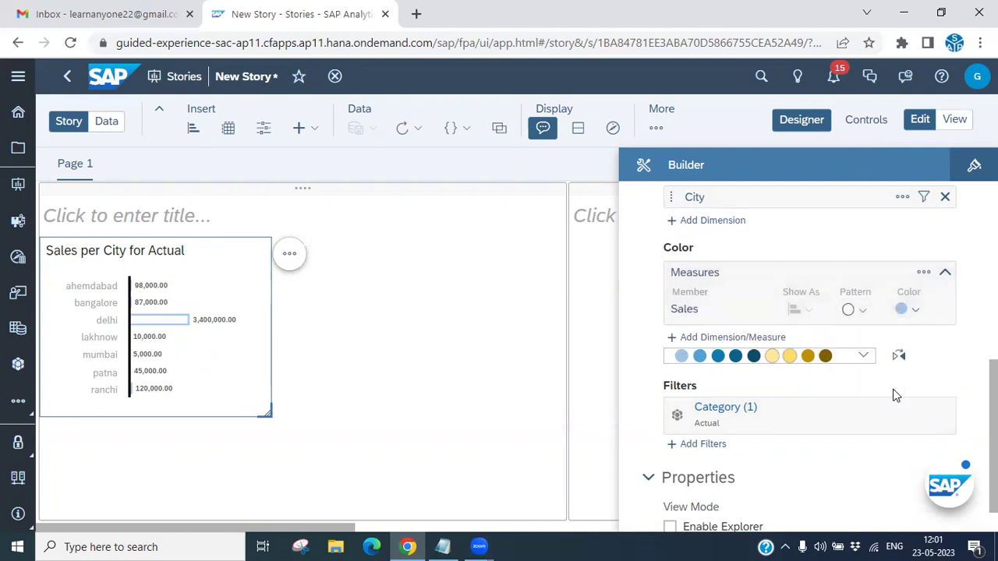
click(863, 315)
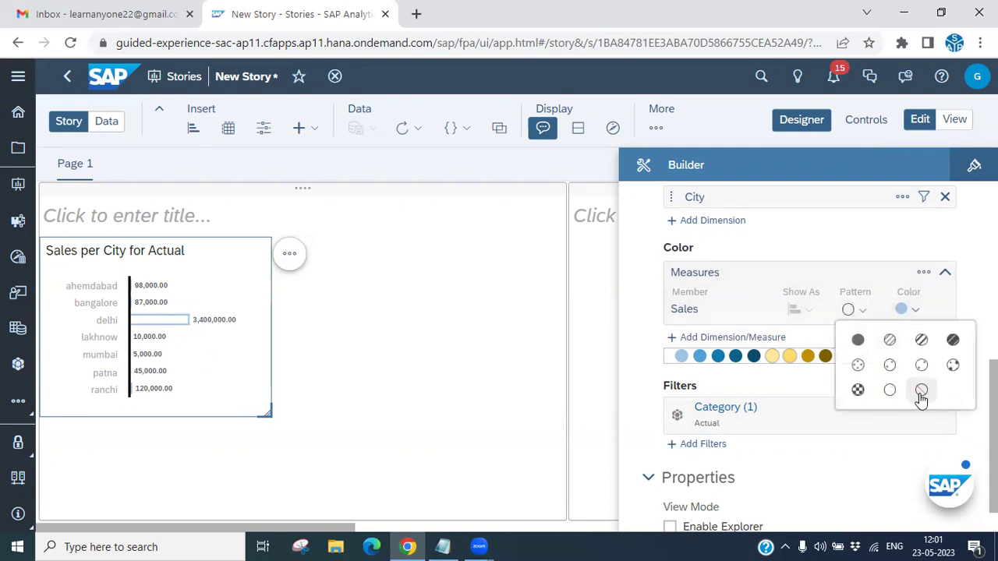
click(920, 340)
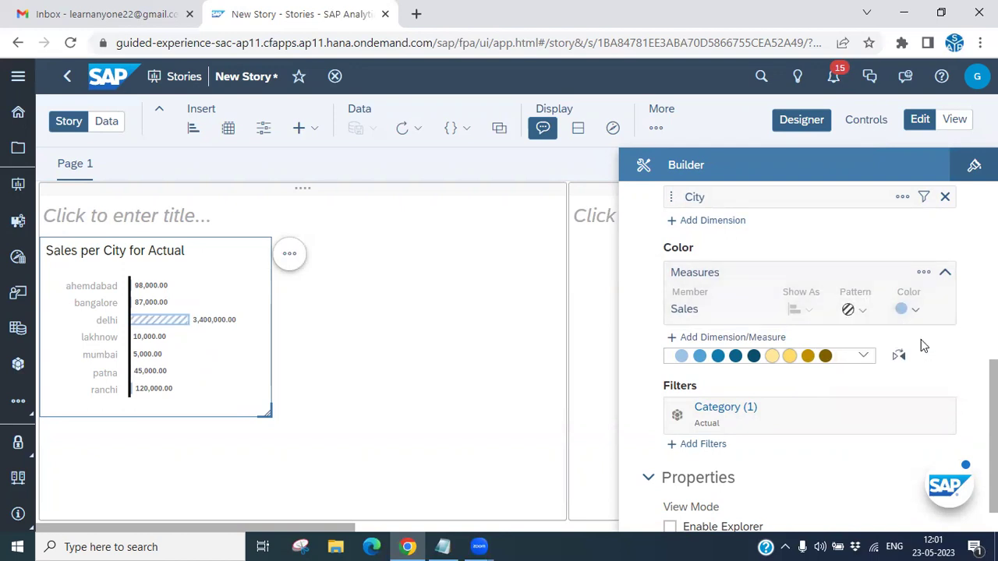
Set the Sales measure's color to green and the chart's color palette to the standard one starting with bright purple
click(915, 311)
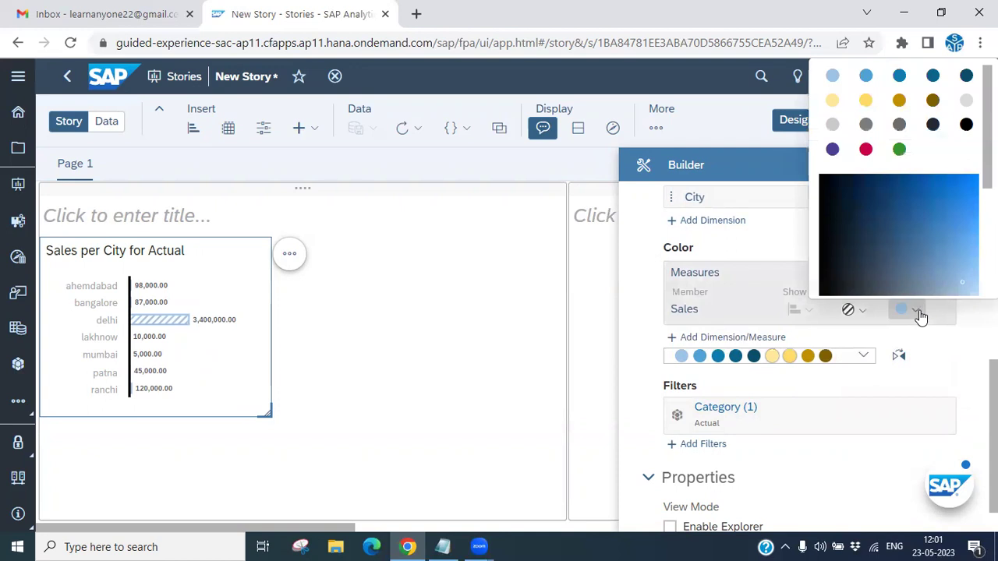
click(900, 151)
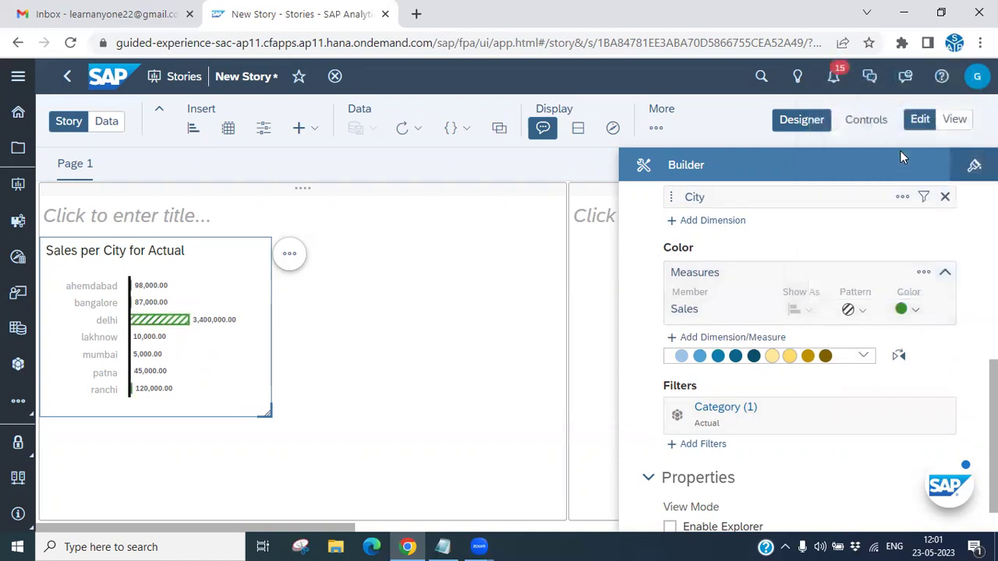
click(717, 358)
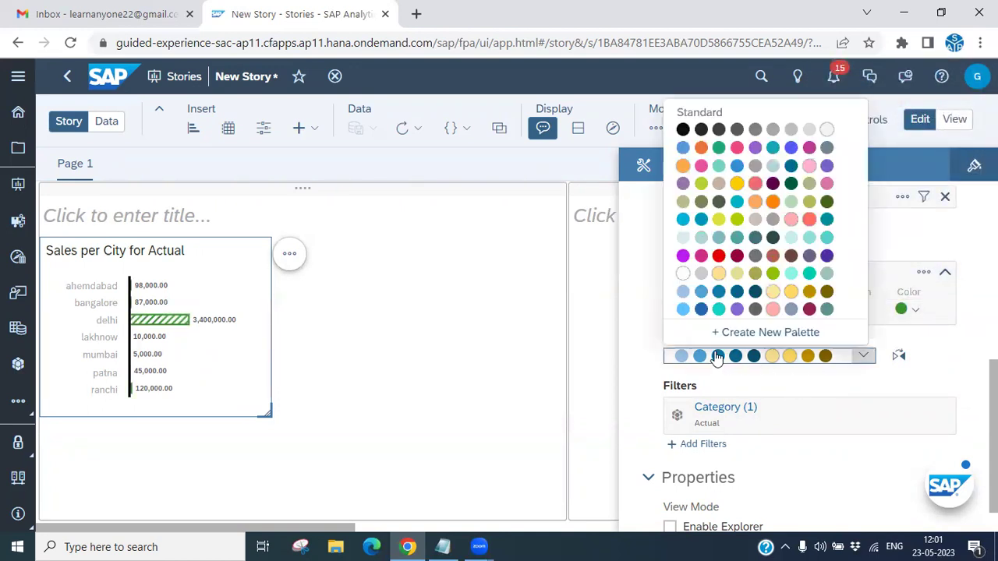
click(682, 256)
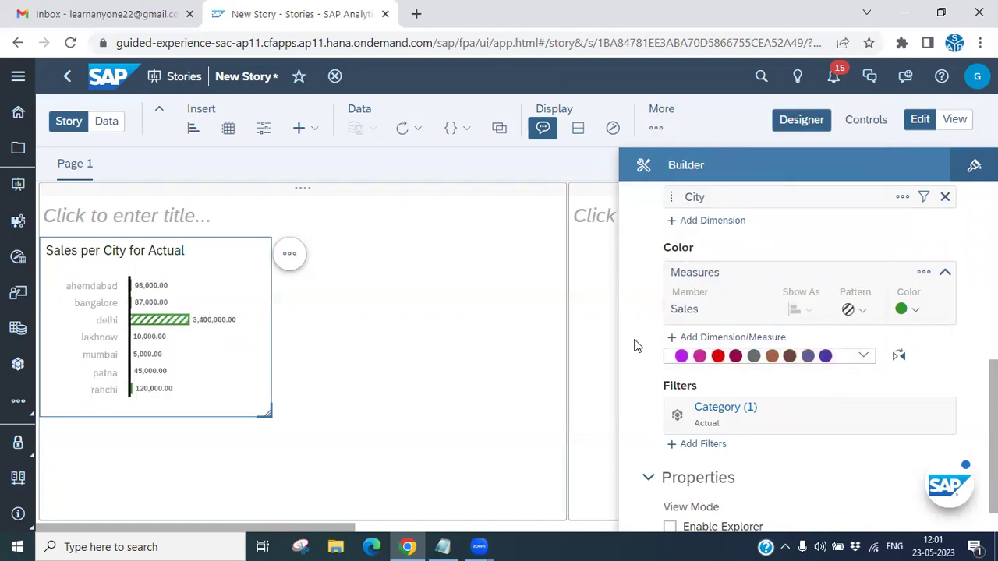
Try blue as the Sales measure's color, and change it to red
click(917, 312)
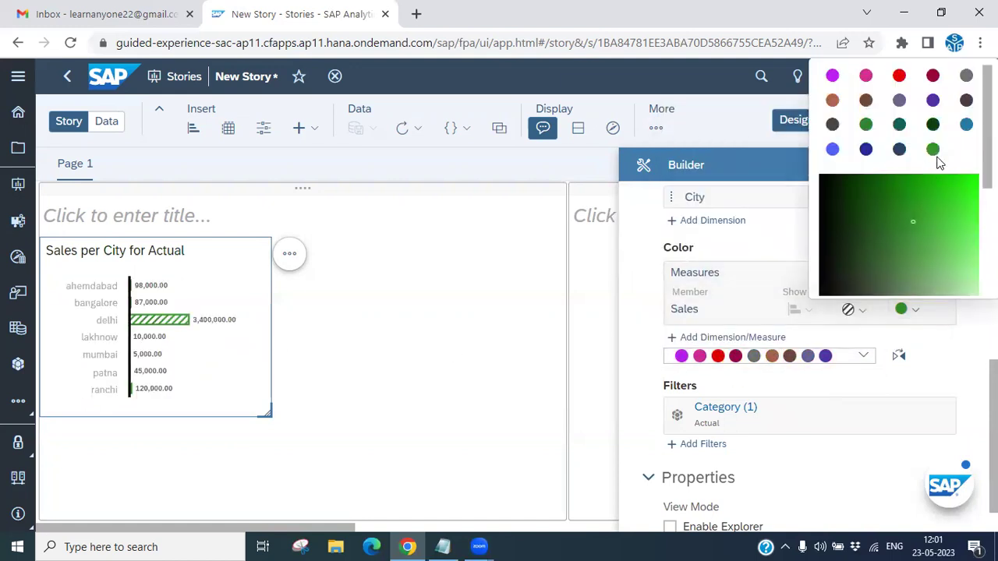
click(960, 128)
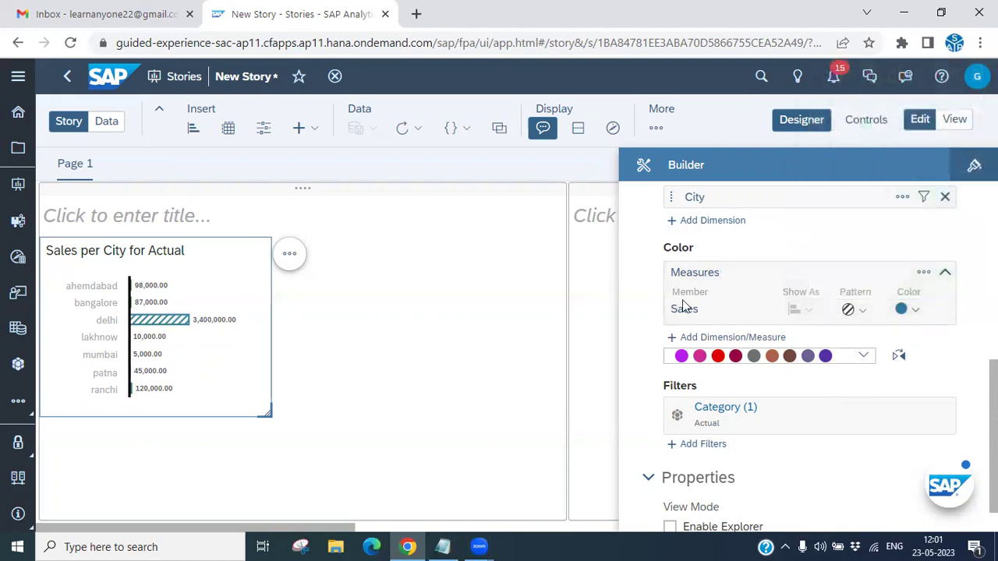
click(917, 312)
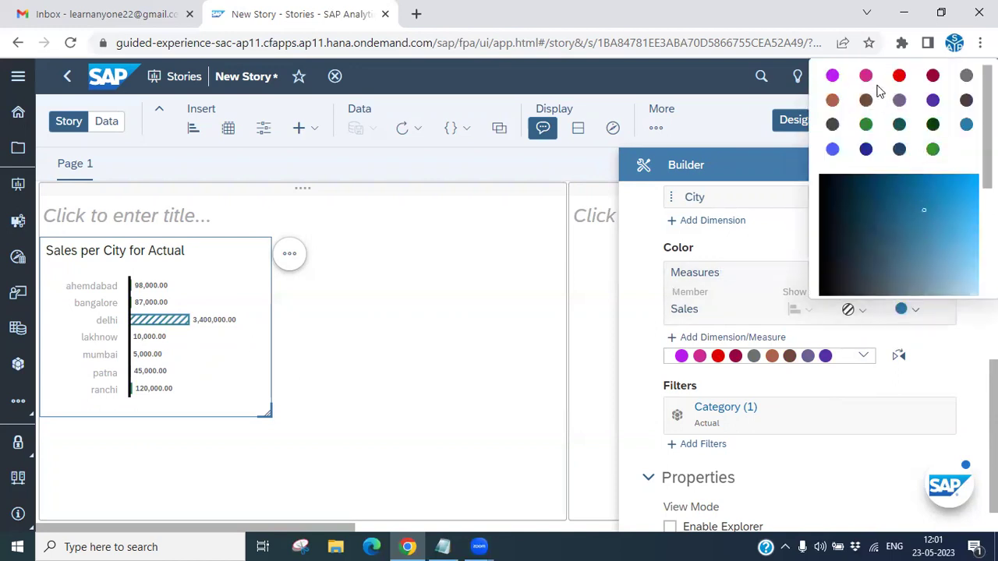
click(899, 76)
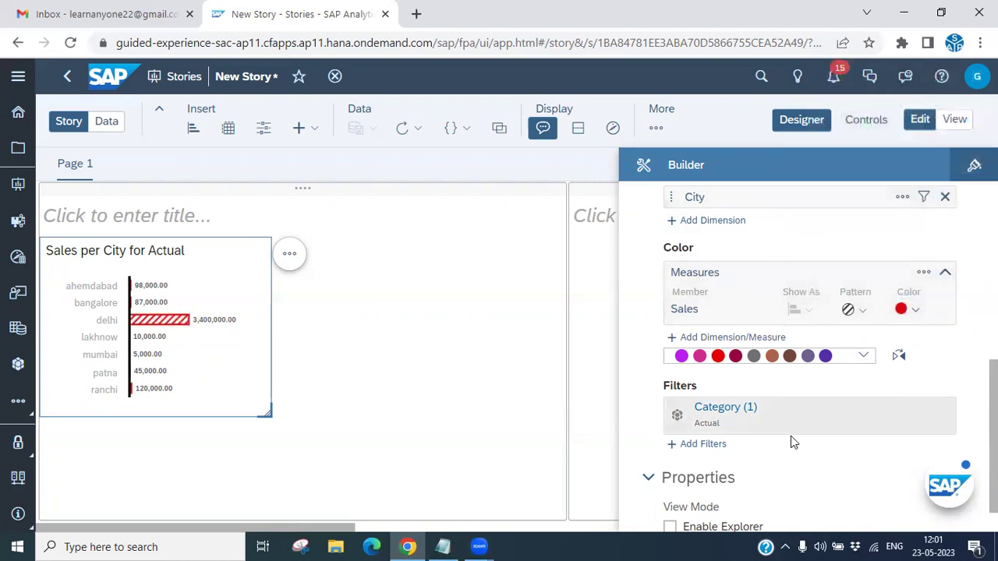
scroll(811, 418, down, 1)
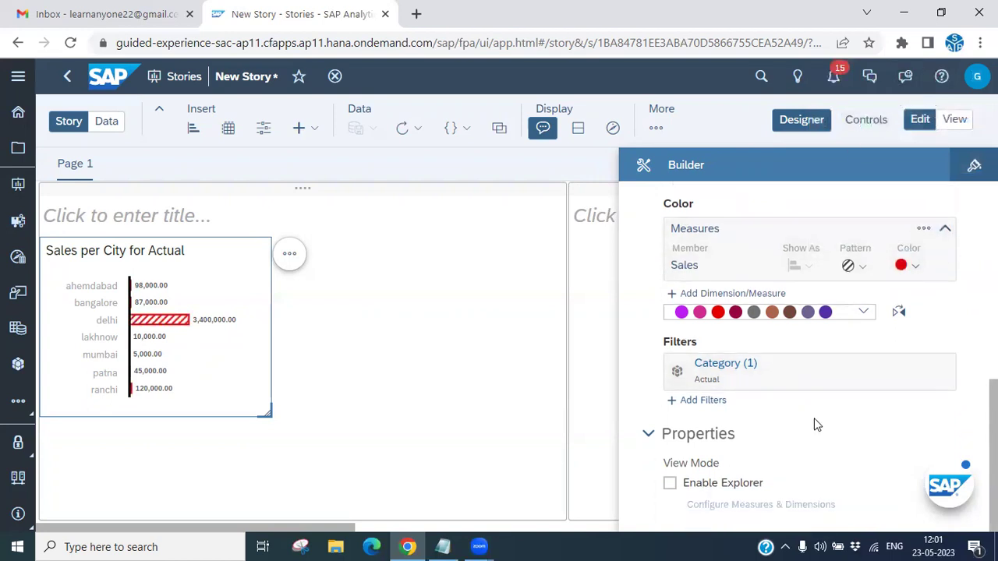
scroll(814, 424, up, 4)
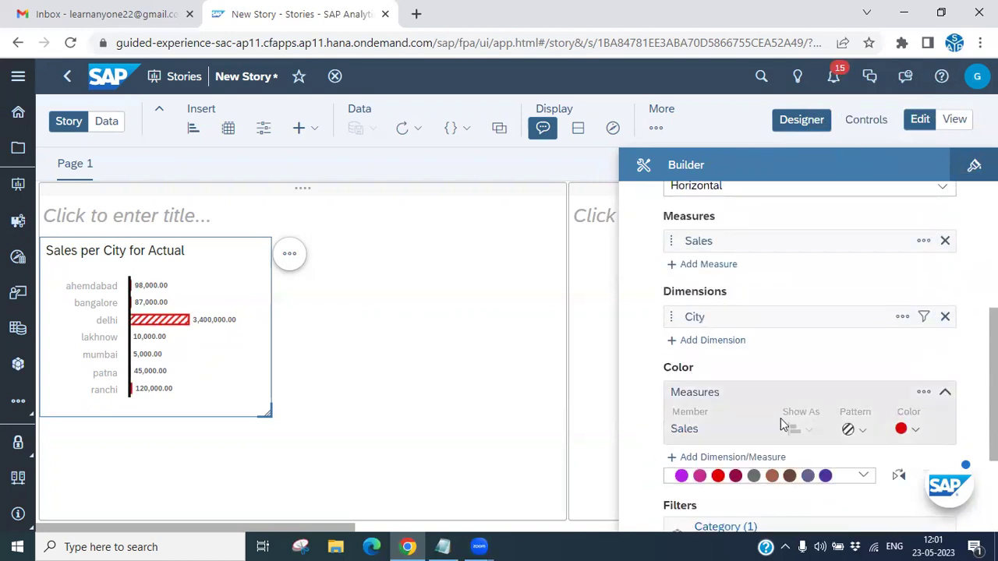
View the Sales per City chart in fullscreen to inspect each city's bar, and return to the page layout
click(419, 343)
click(196, 318)
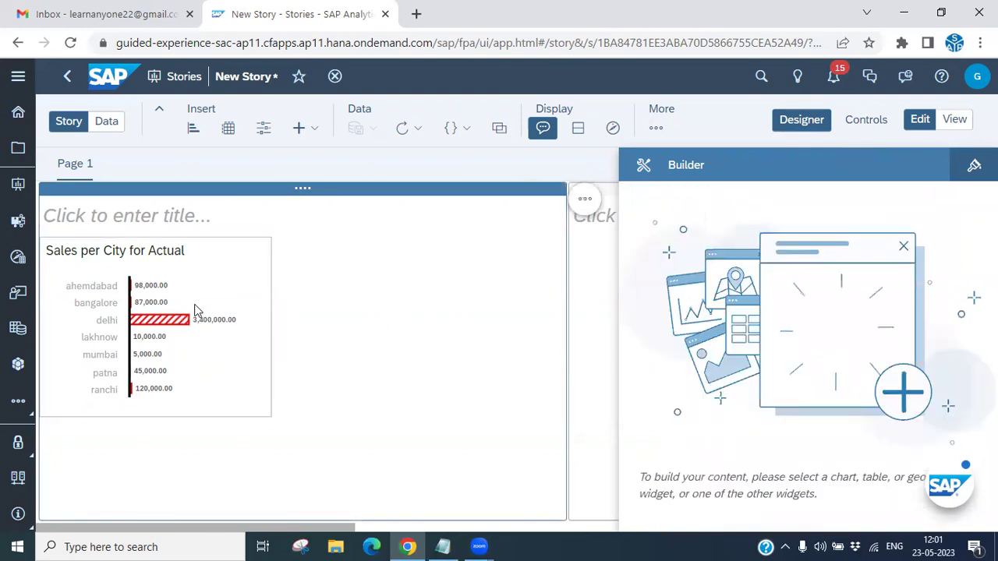
click(290, 257)
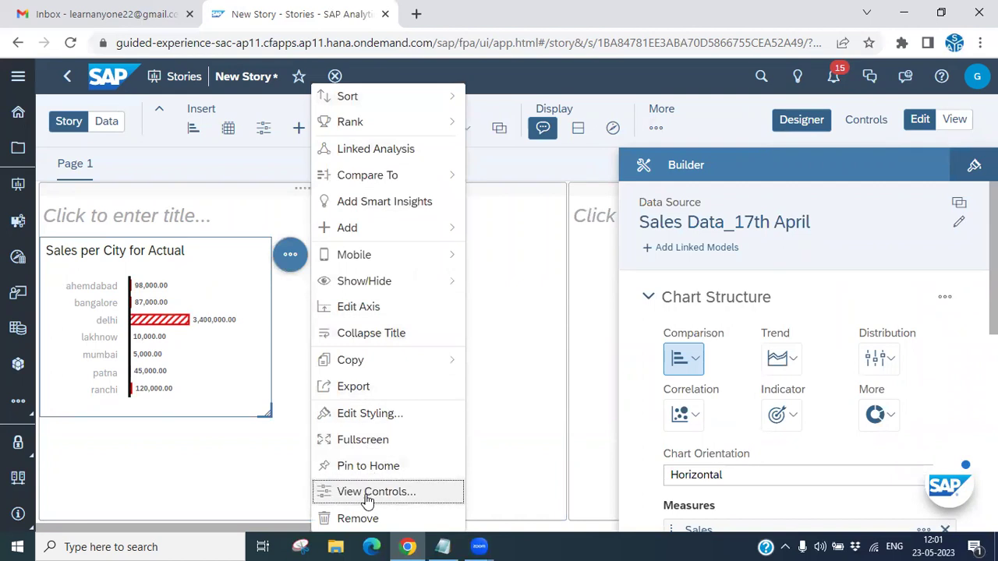
click(361, 446)
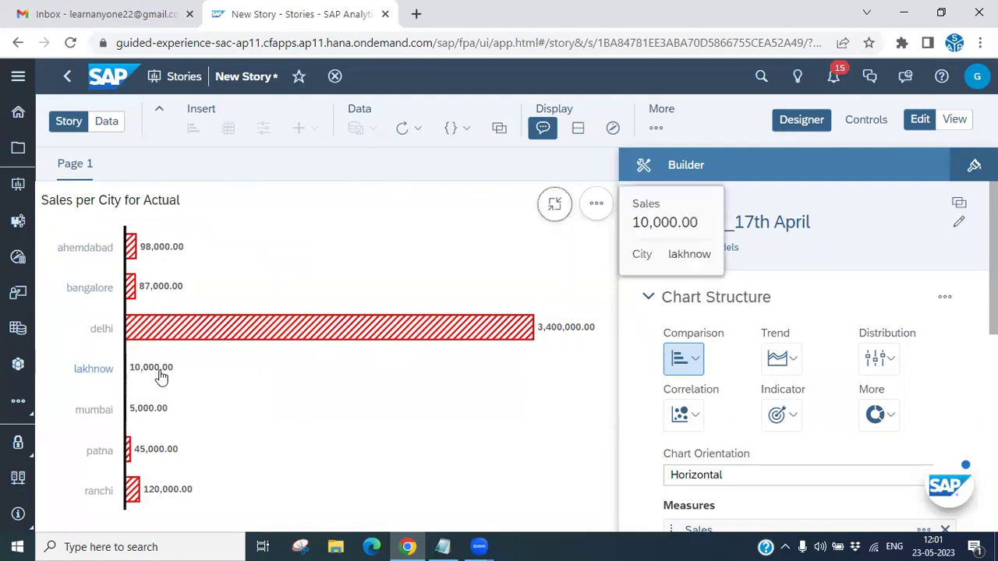
mouse_move(155, 419)
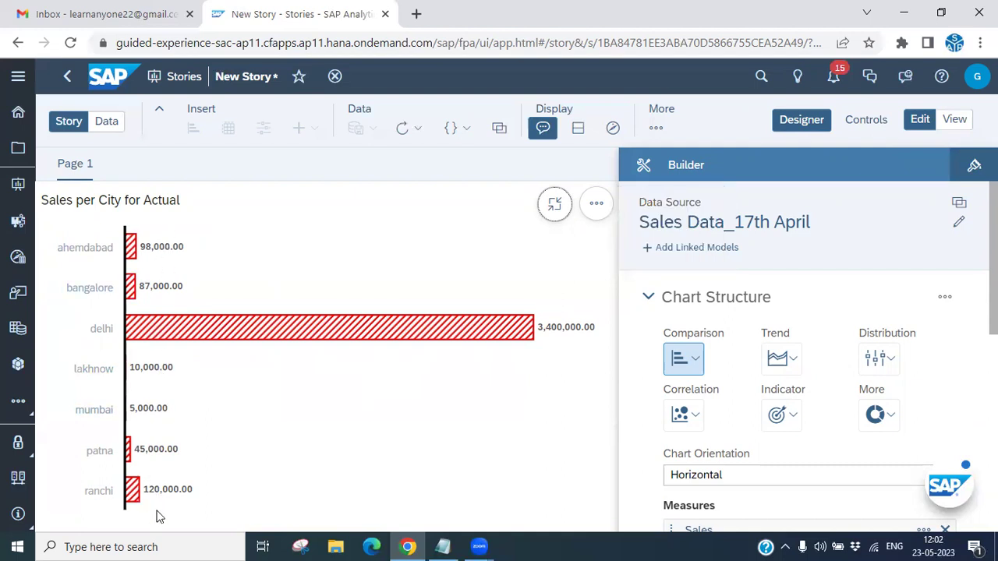
click(554, 205)
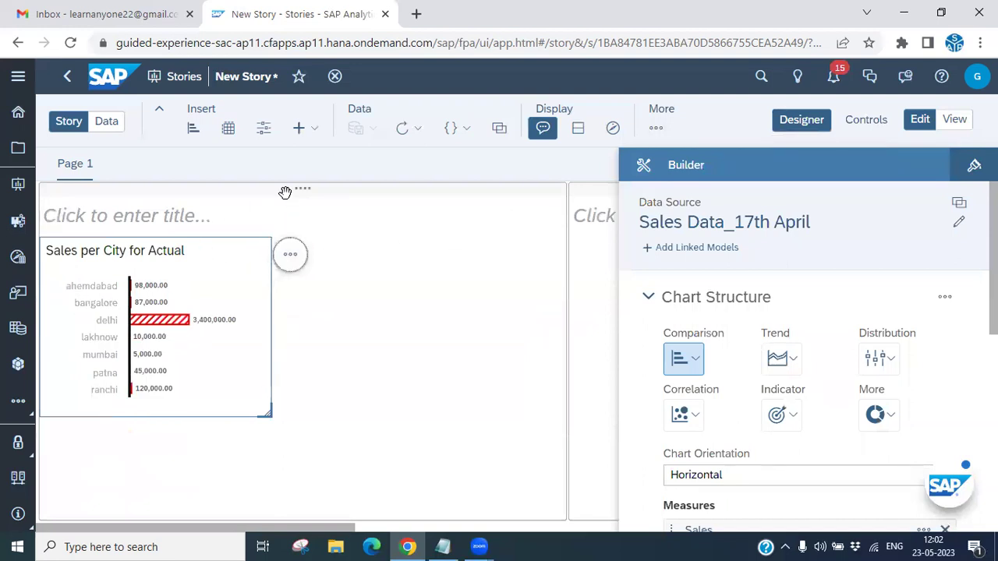
Examine the additional actions available for the Sales per City chart, including the sort options for City and Sales
click(290, 256)
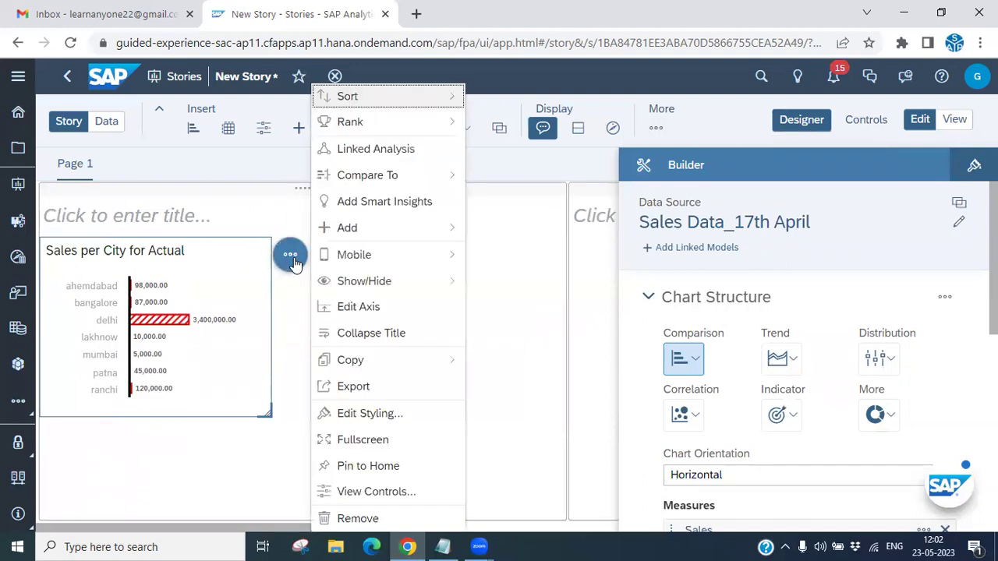
mouse_move(357, 100)
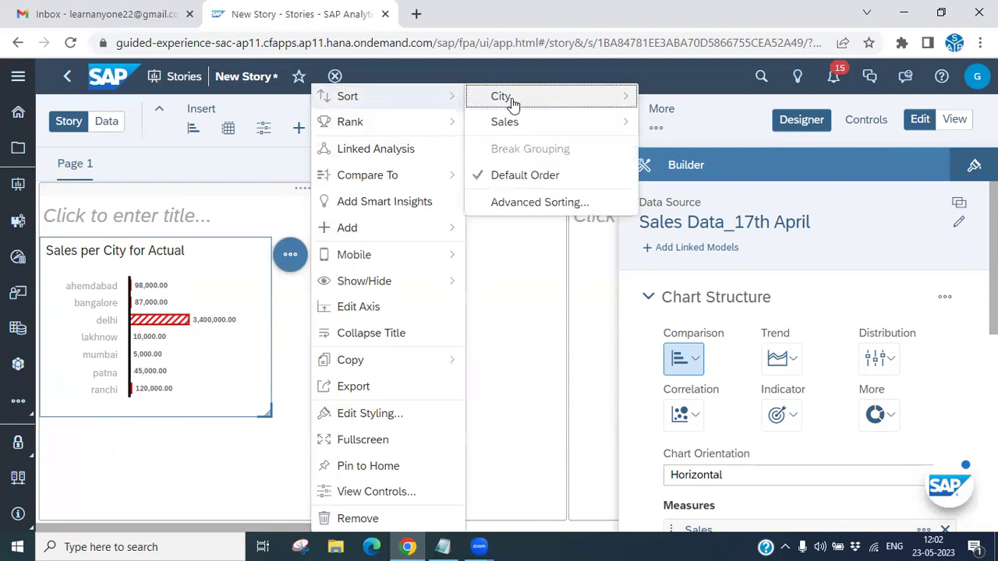
mouse_move(513, 105)
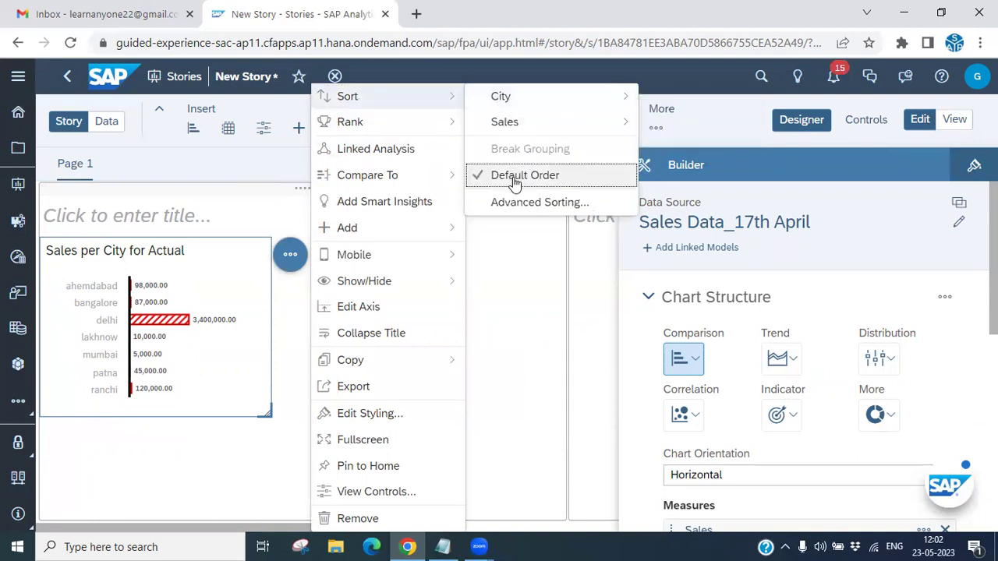
mouse_move(598, 137)
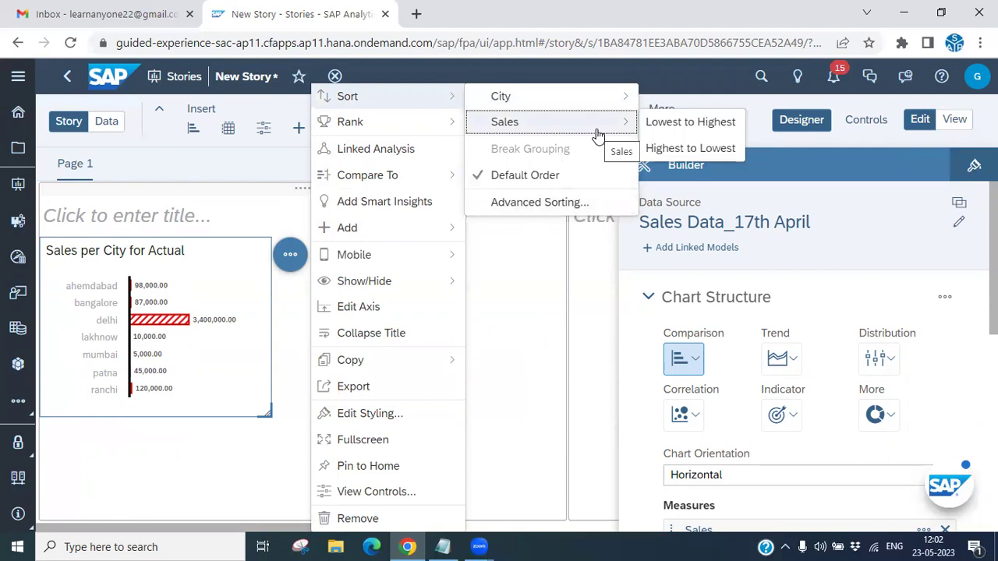
mouse_move(615, 103)
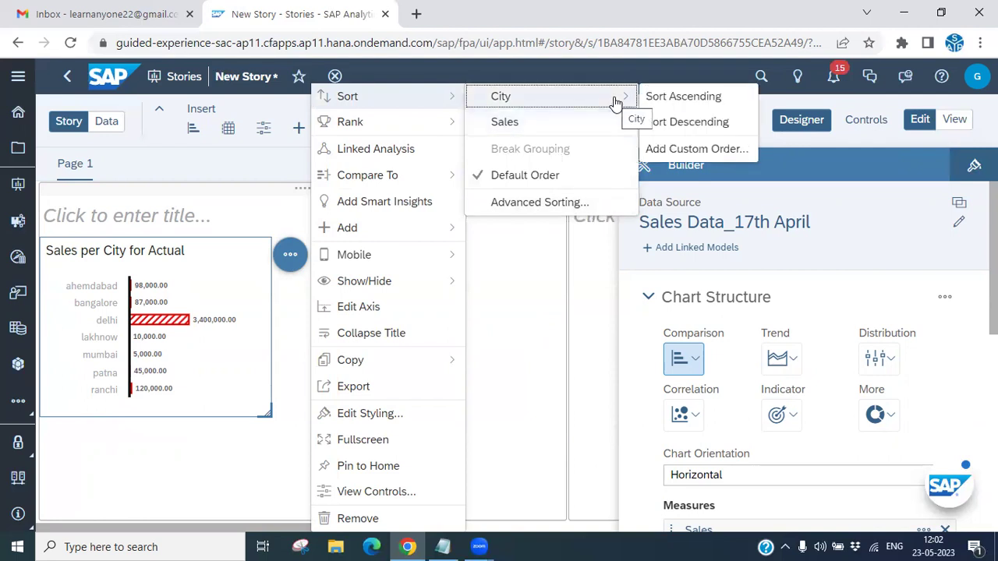
mouse_move(396, 127)
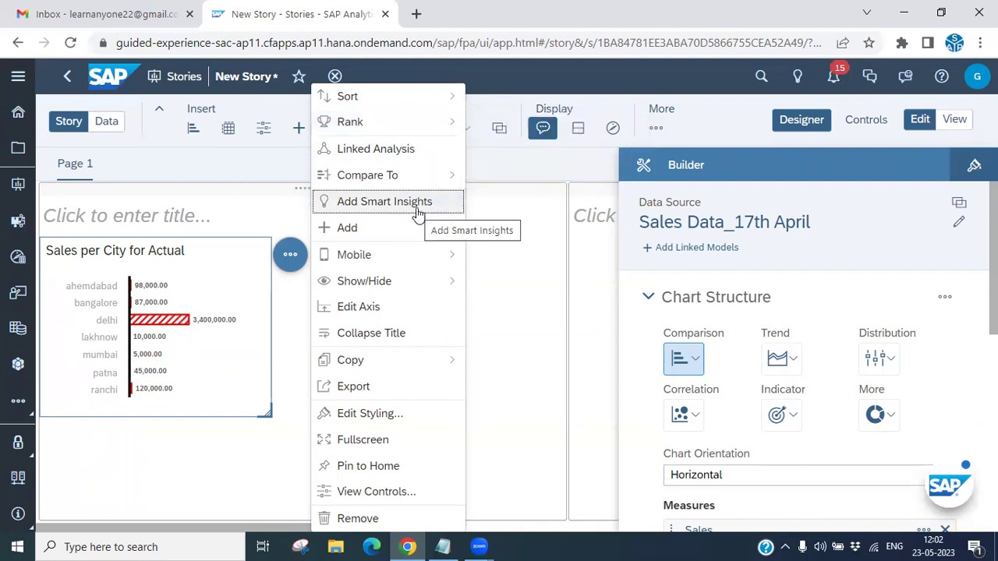
mouse_move(390, 230)
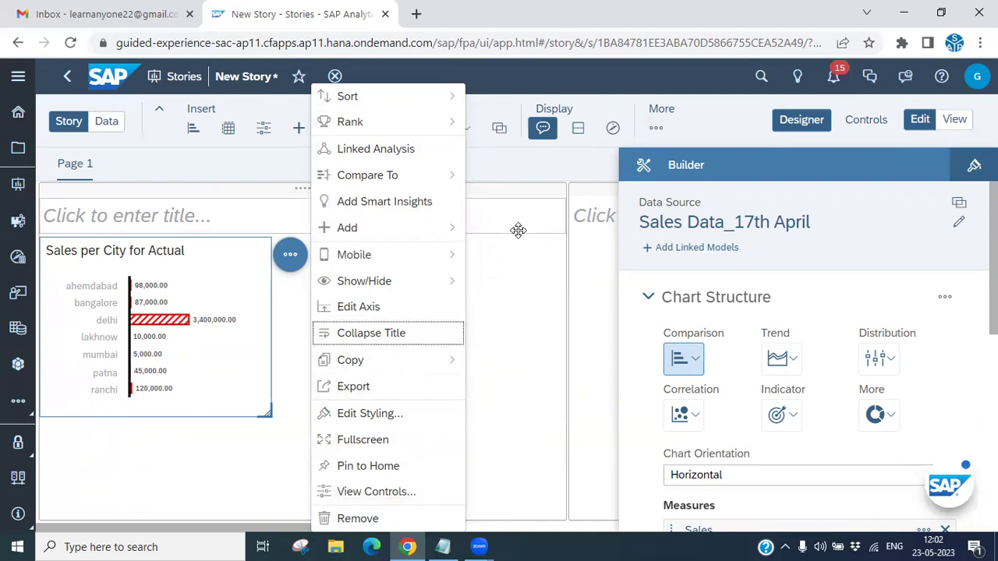
click(510, 297)
Add a Product Category filter to the Sales per City chart with Furniture, Stationery and electronics selected
click(117, 313)
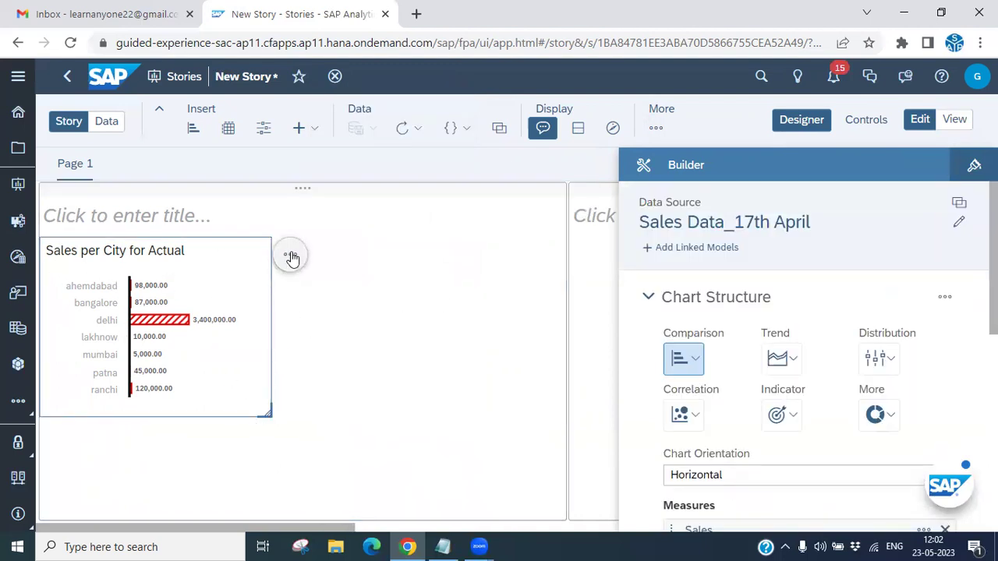
scroll(811, 359, down, 5)
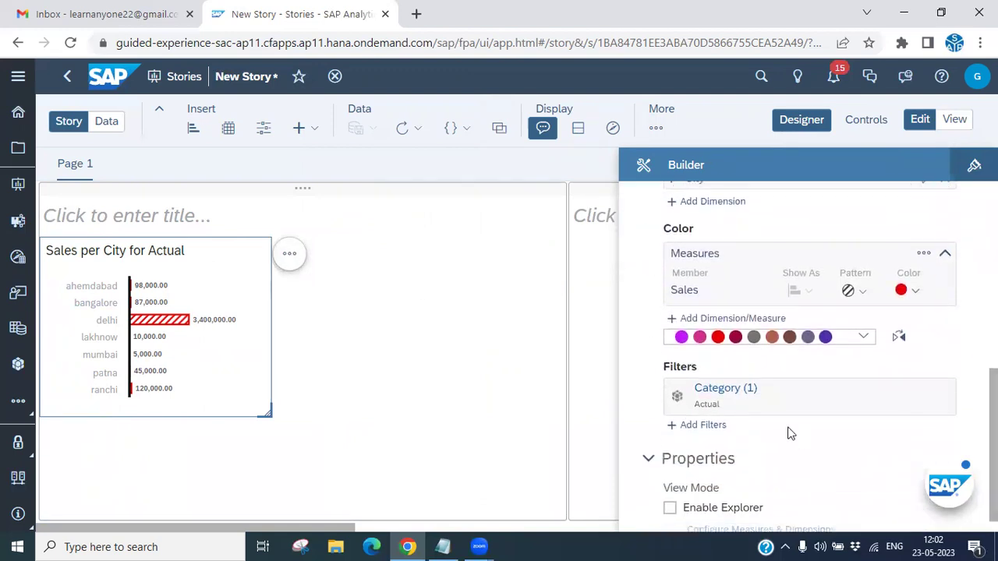
scroll(756, 414, down, 1)
click(715, 408)
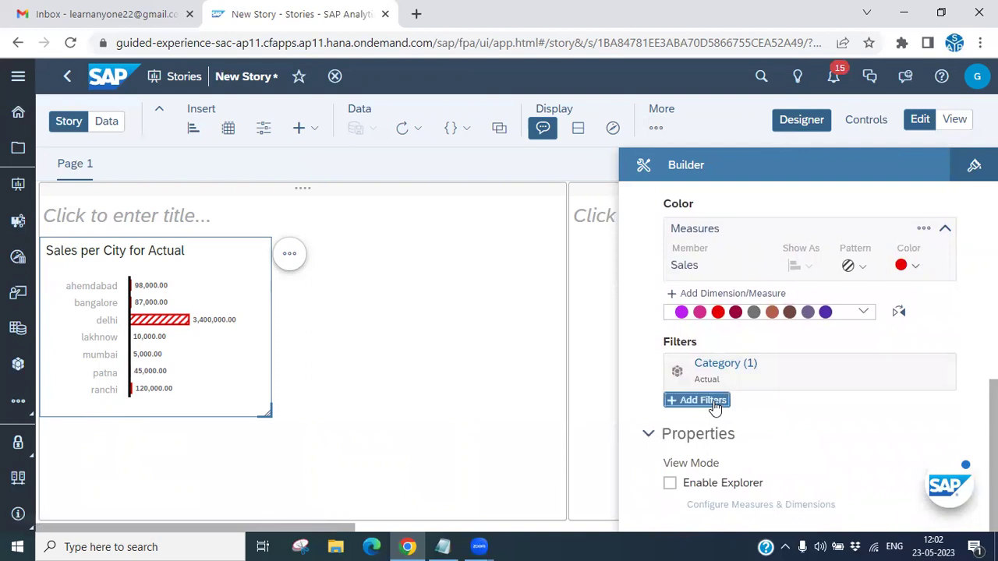
scroll(705, 456, down, 3)
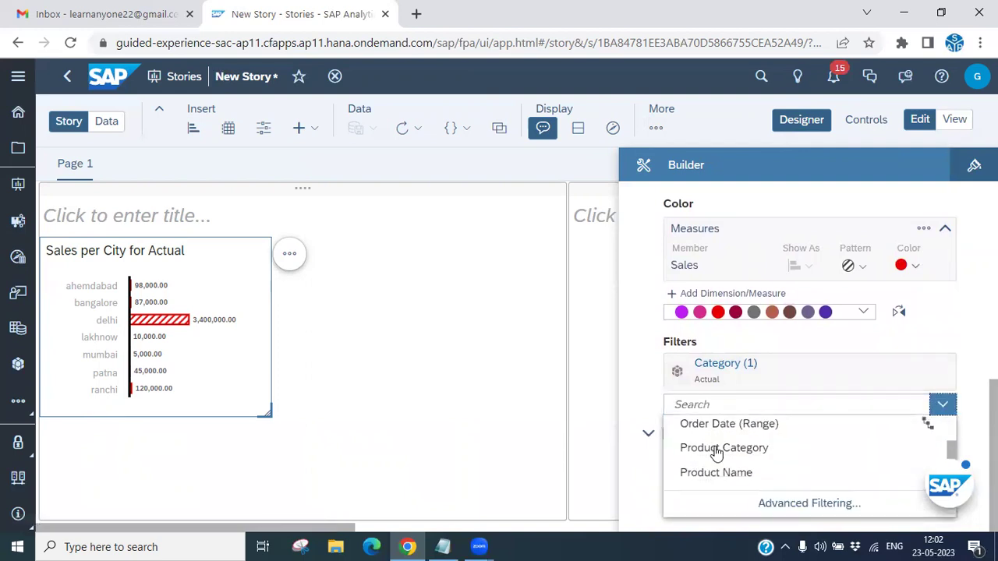
click(715, 444)
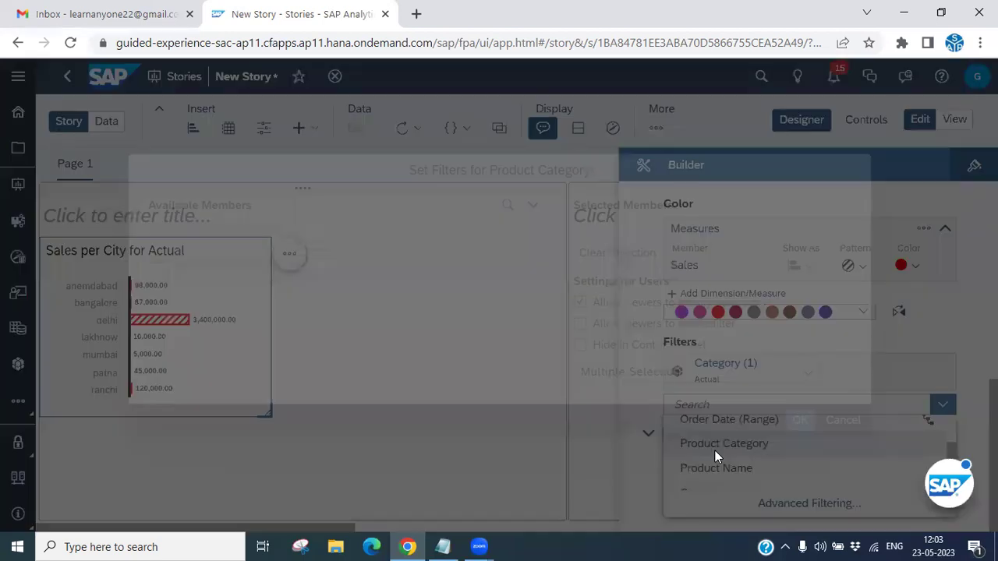
click(155, 306)
click(155, 335)
click(155, 364)
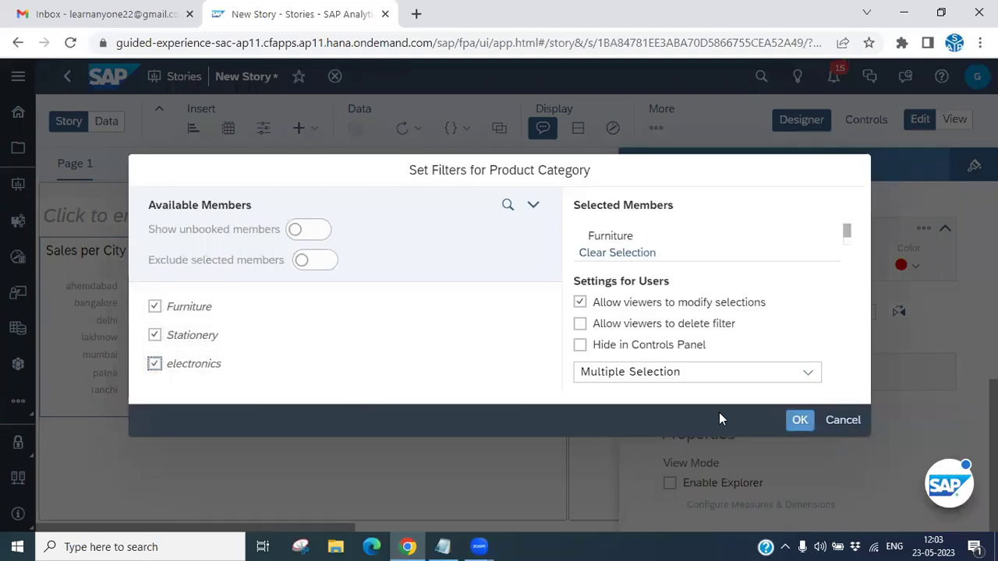
click(799, 421)
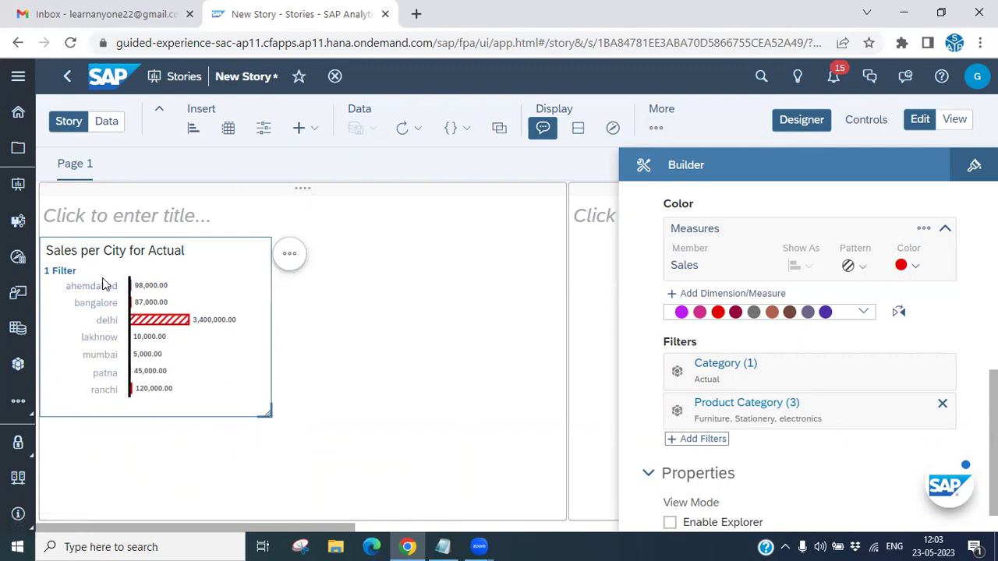
Exclude electronics and Furniture in the chart's Product Category filter, leaving only Stationery selected
click(67, 272)
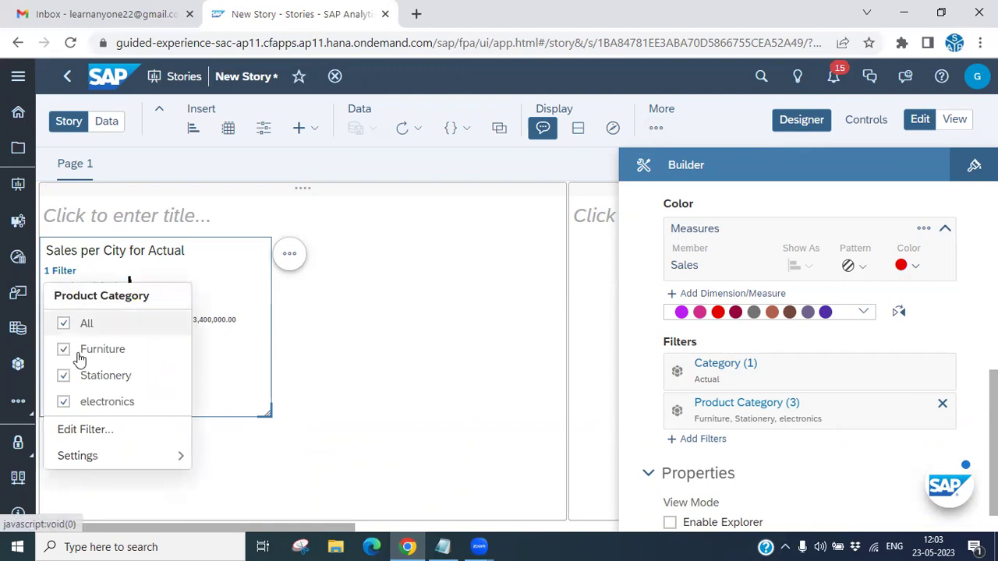
click(63, 403)
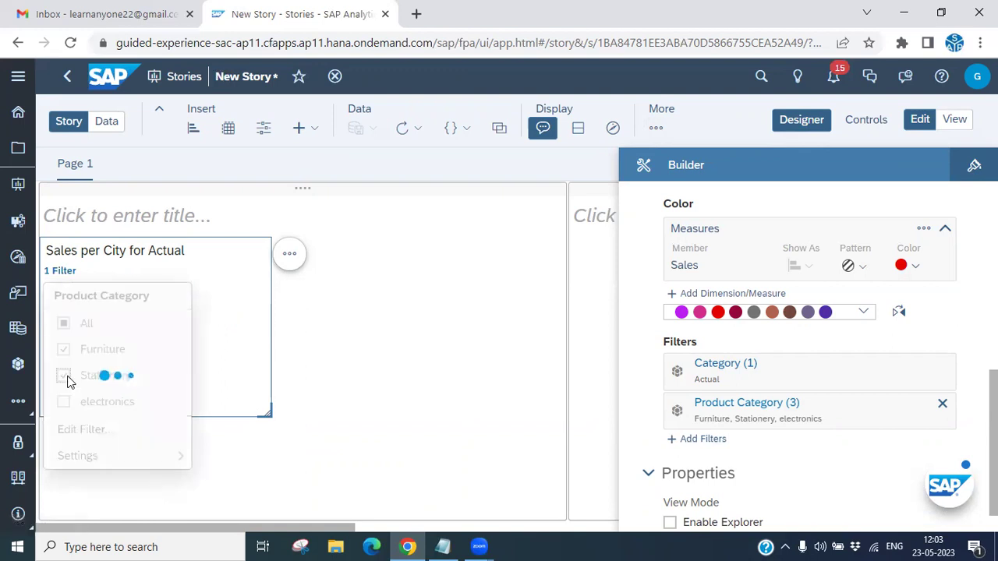
click(64, 349)
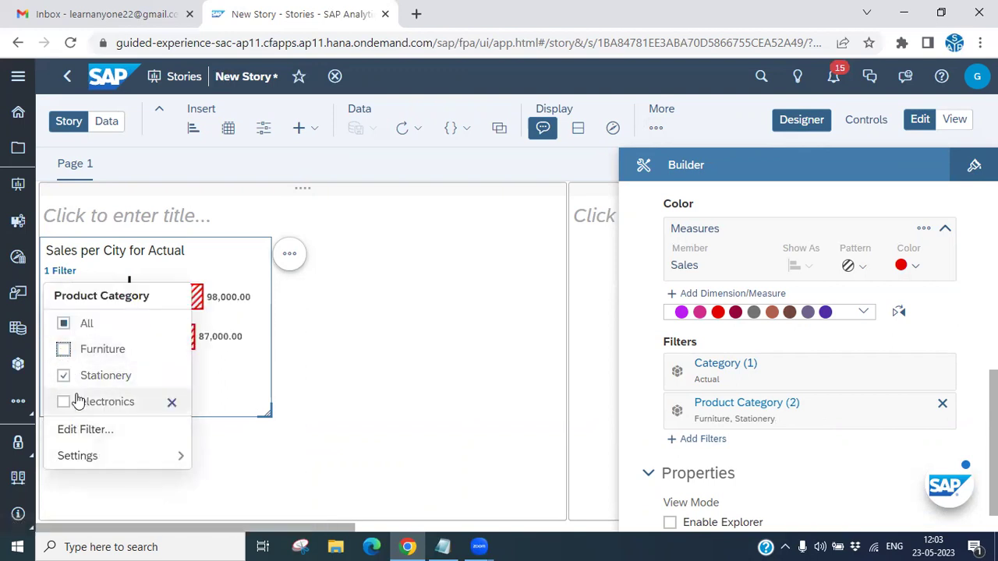
click(438, 439)
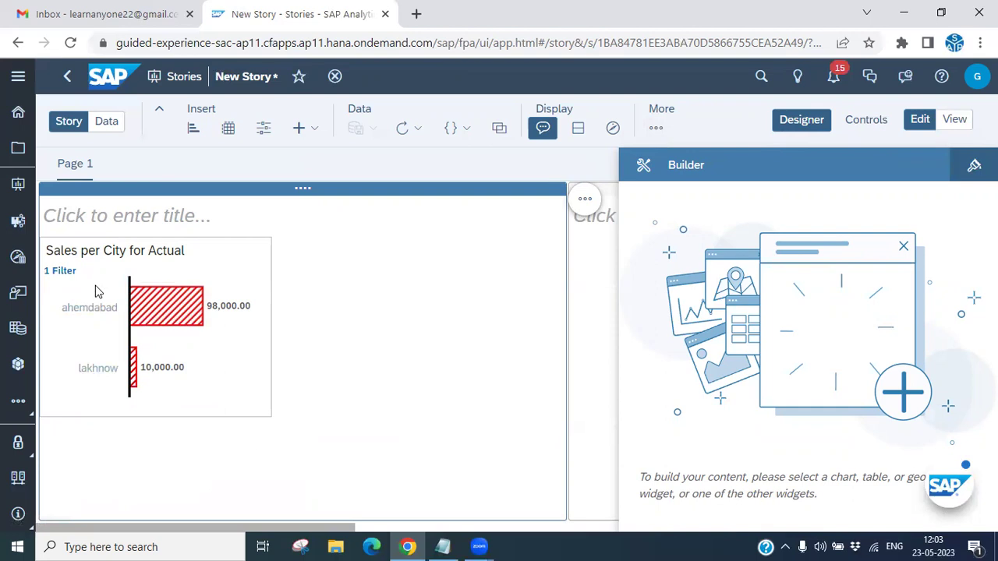
Include electronics again in the chart's Product Category filter alongside Stationery
click(69, 273)
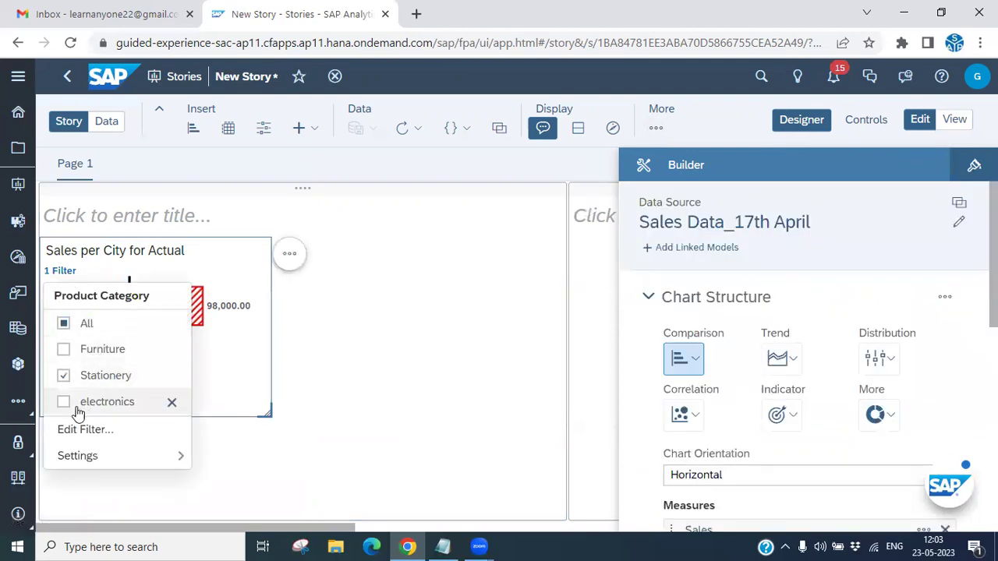
click(63, 402)
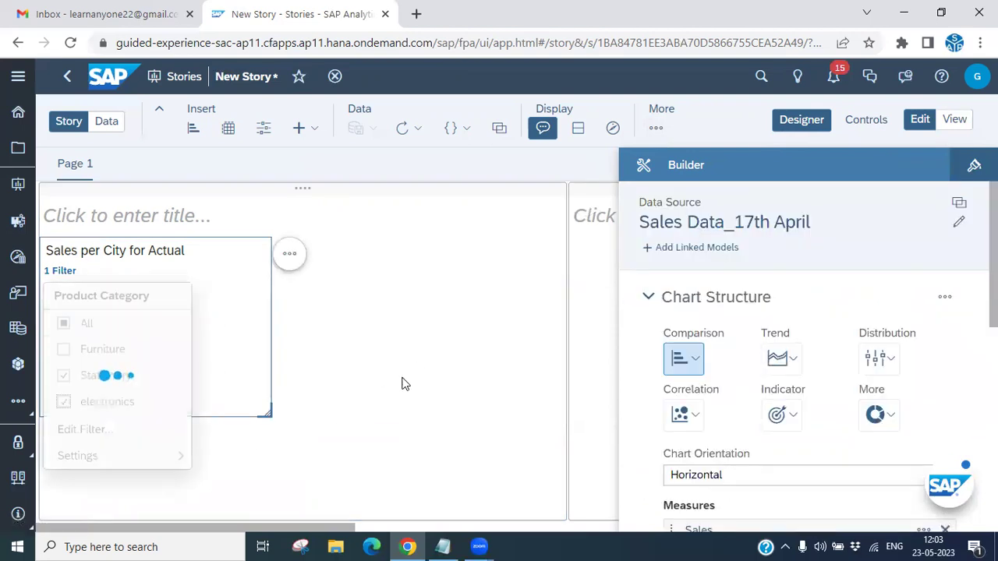
click(417, 350)
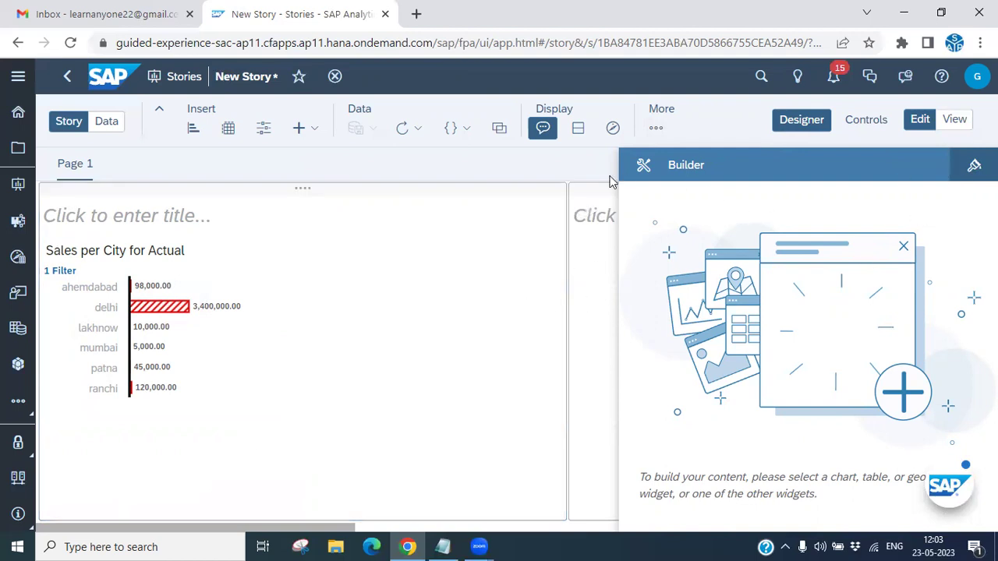
Insert a second chart beside the Sales per City chart and review its Indicator and Correlation chart types
click(194, 130)
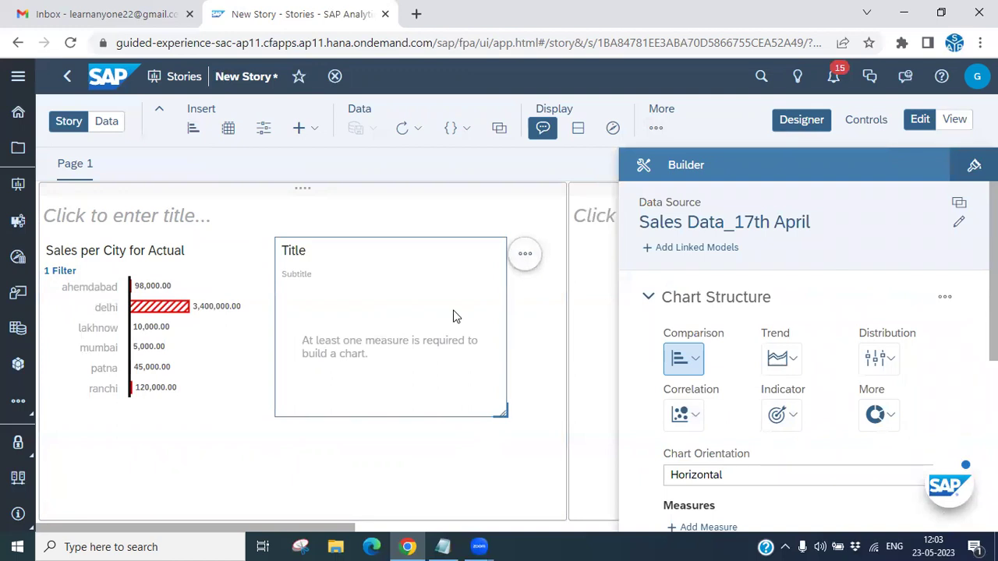
click(794, 419)
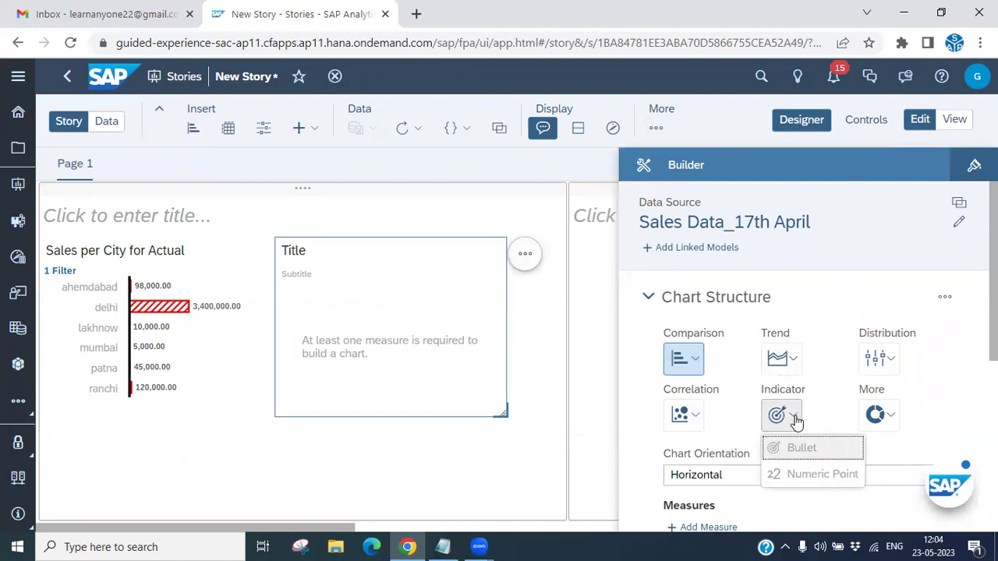
click(698, 418)
scroll(698, 419, down, 1)
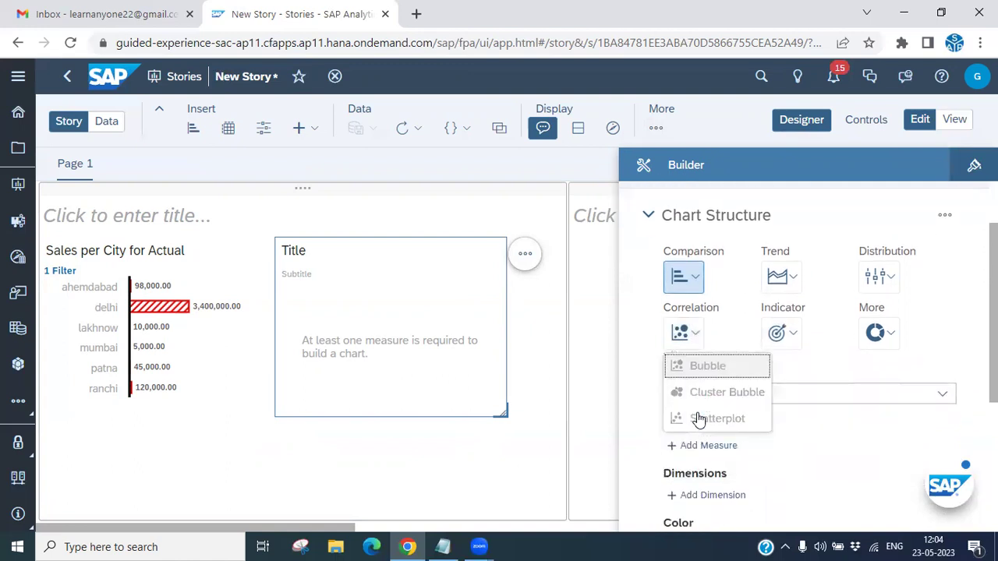
Review the More, Trend and Comparison chart types and set the second chart's type to Stacked Bar/Column
click(893, 336)
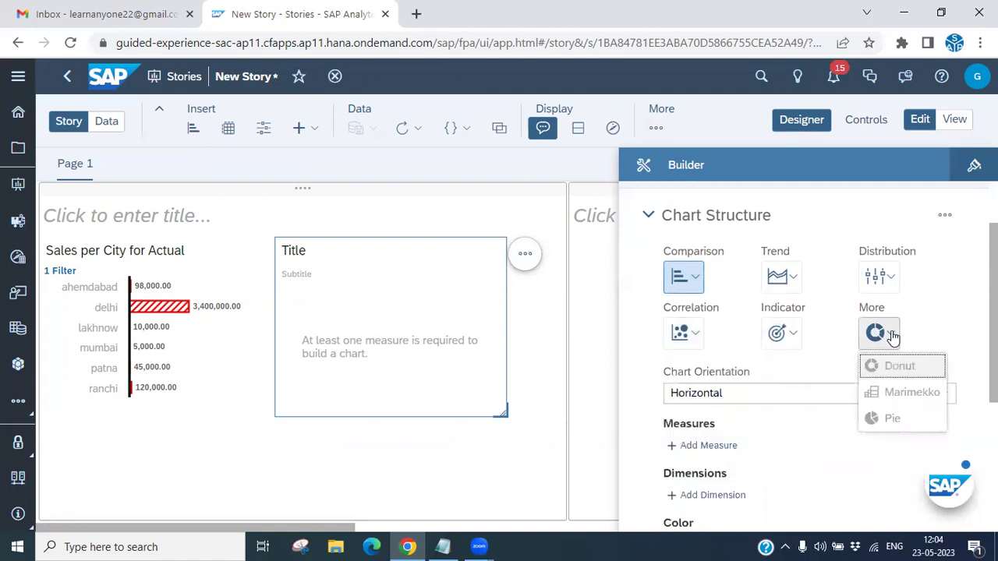
scroll(889, 337, up, 1)
click(792, 361)
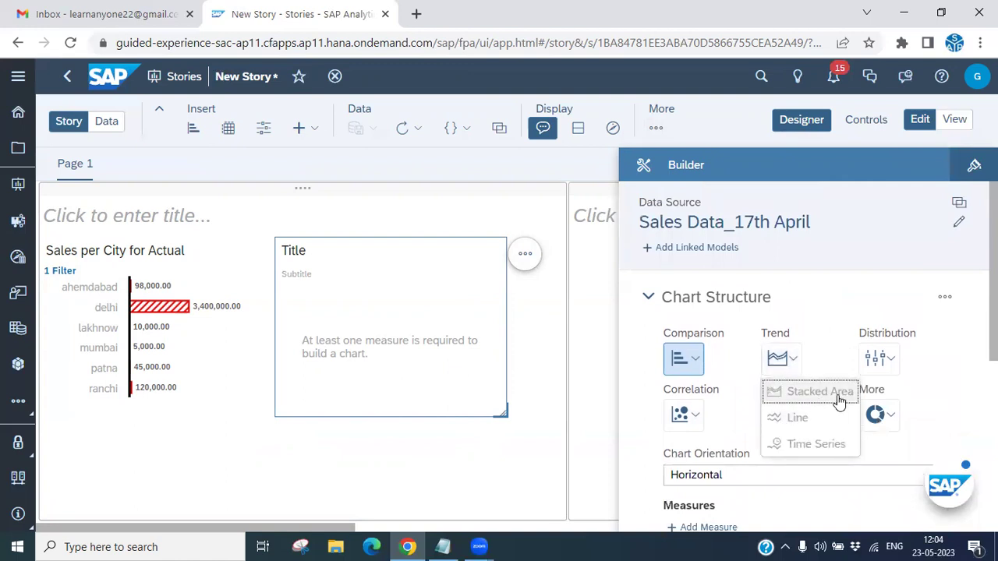
click(699, 362)
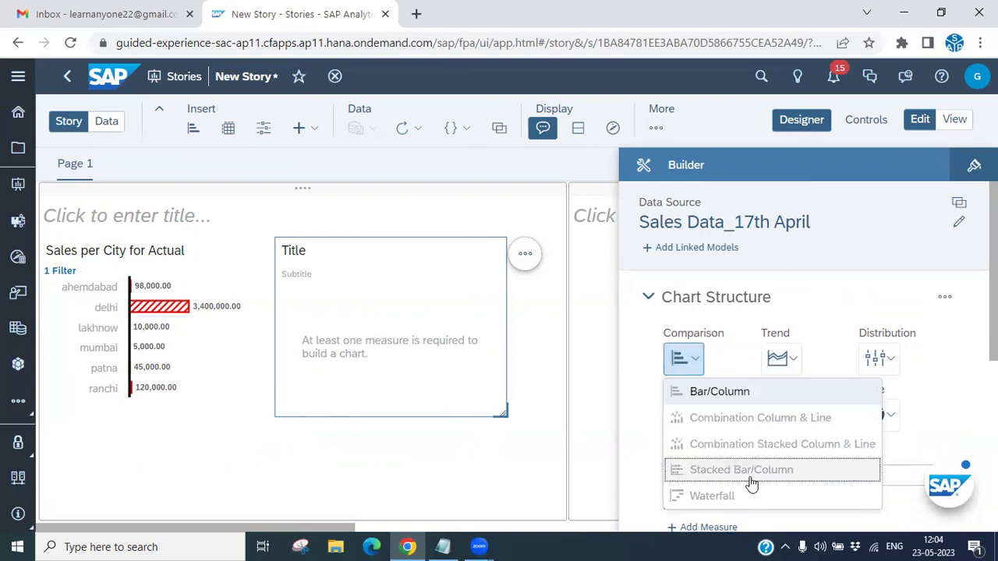
click(782, 477)
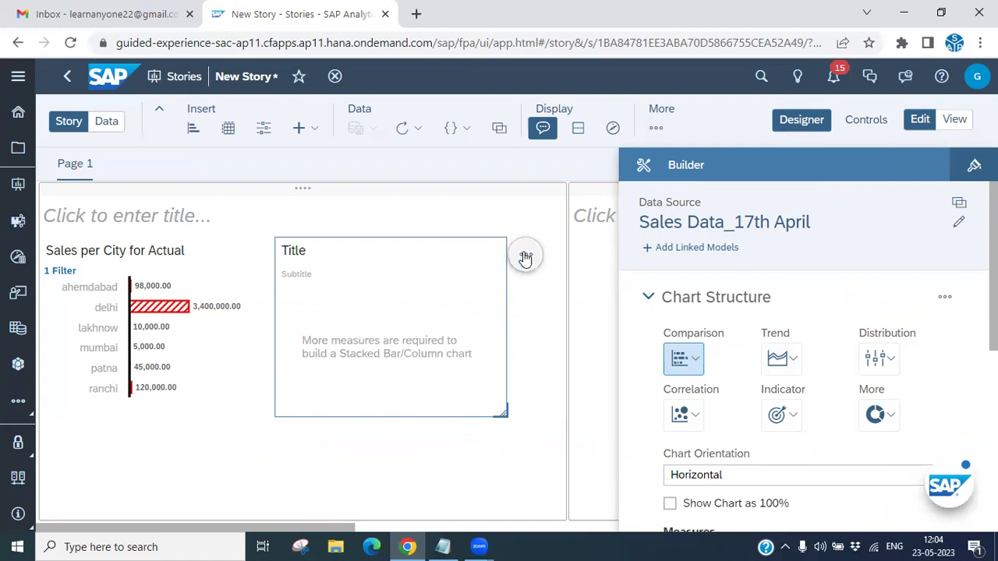
Try the Vertical orientation on the empty stacked chart and return it to Horizontal
scroll(757, 344, down, 2)
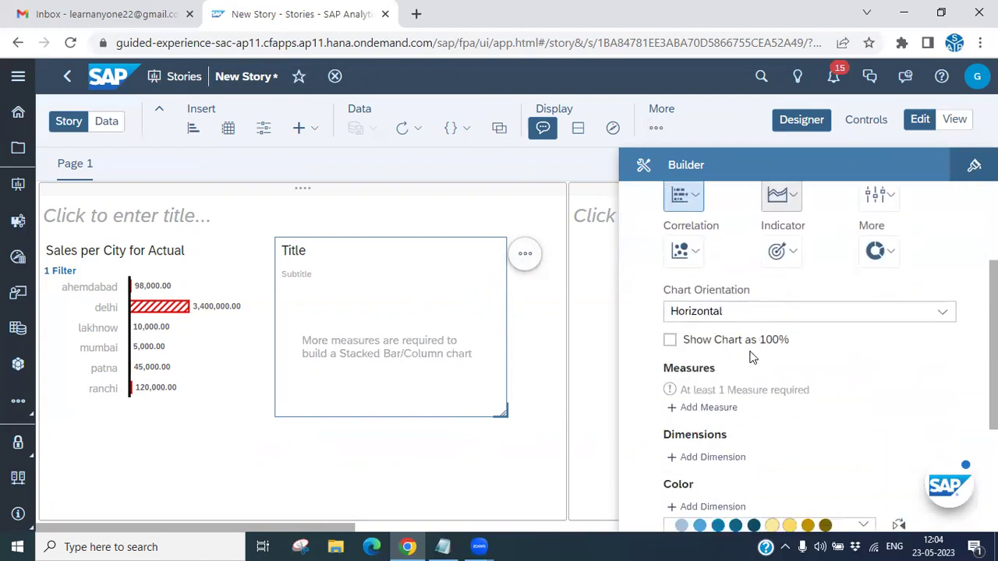
click(940, 316)
click(699, 340)
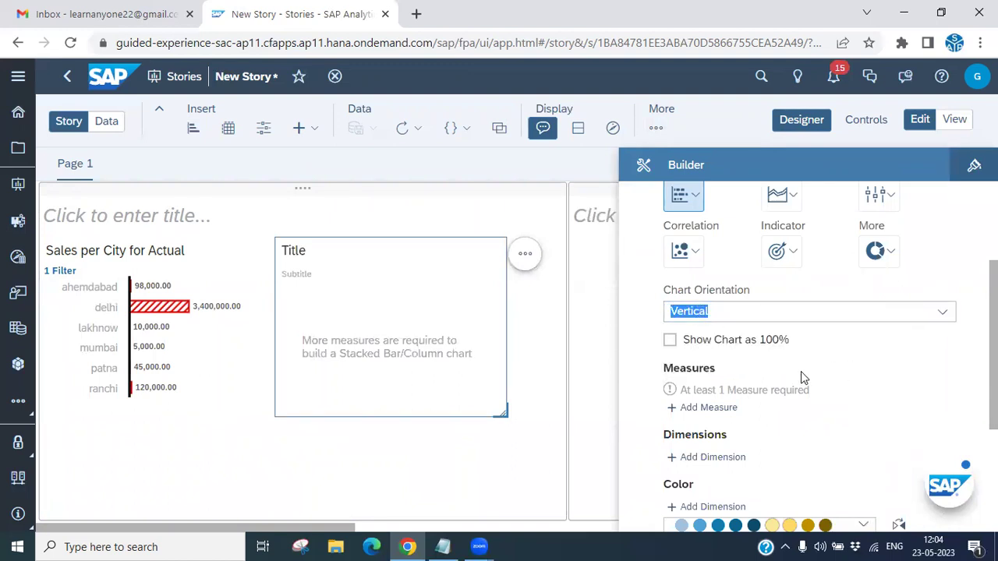
click(896, 315)
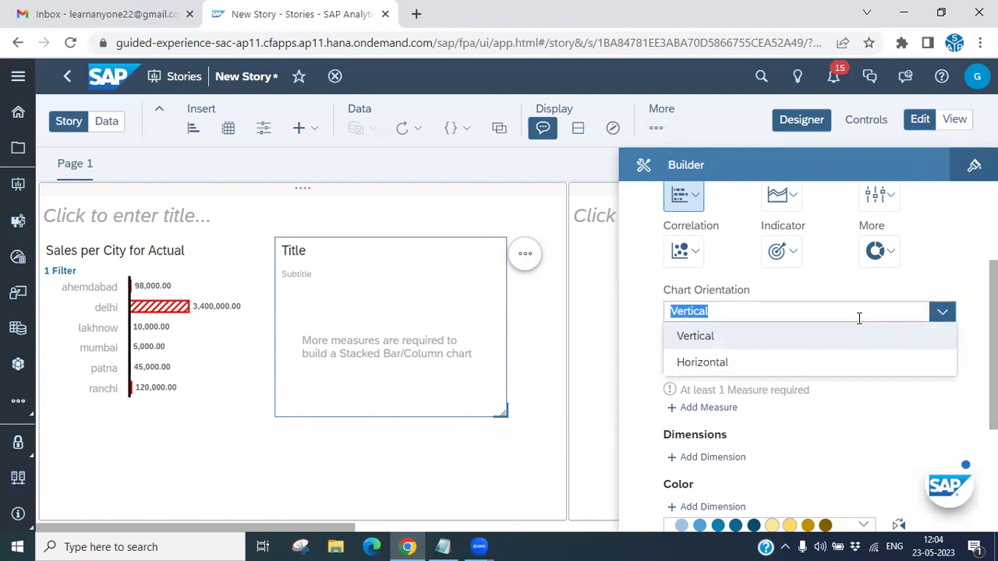
click(704, 359)
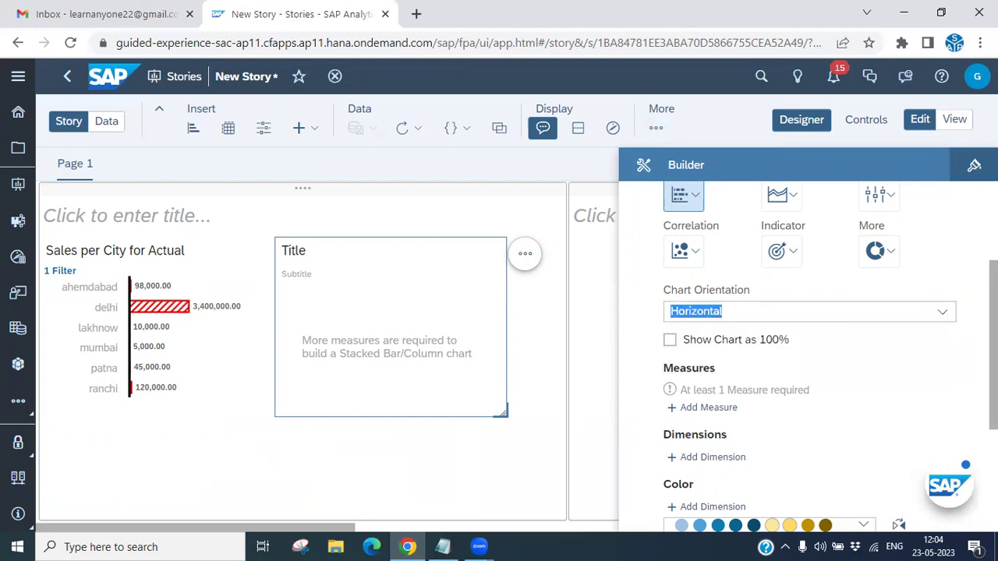
Add Sales as the measure of the stacked bar chart
scroll(808, 351, down, 2)
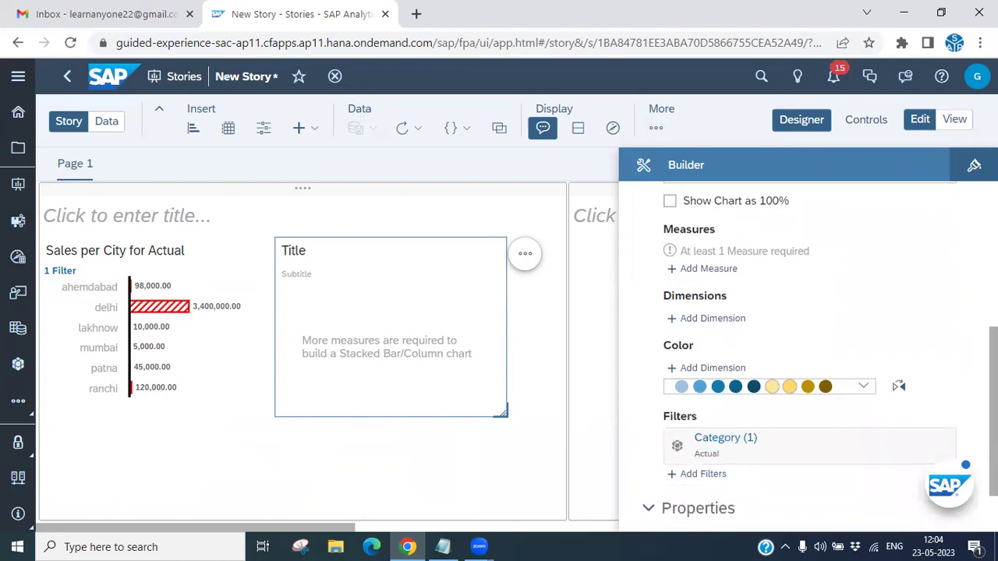
click(710, 269)
click(714, 371)
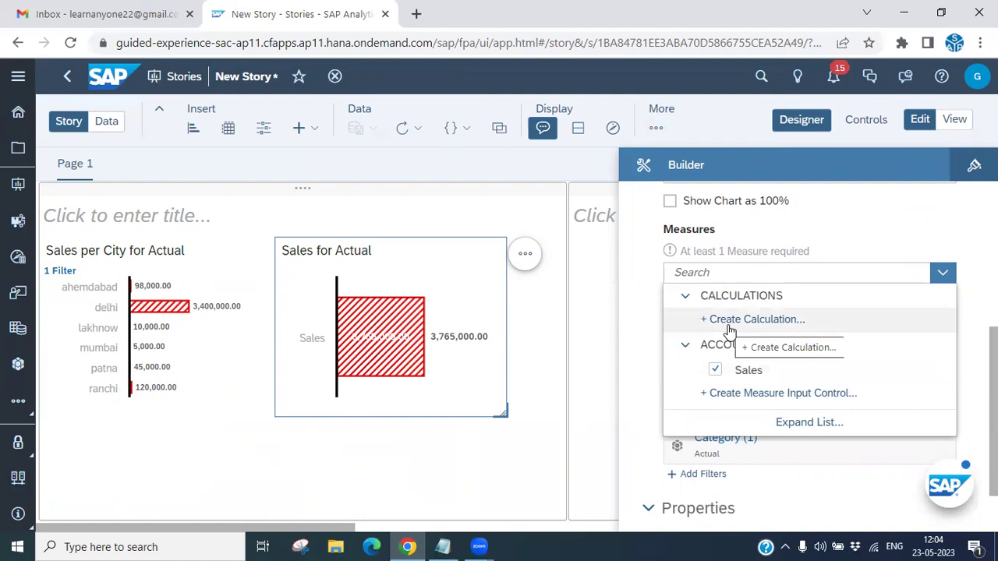
click(916, 236)
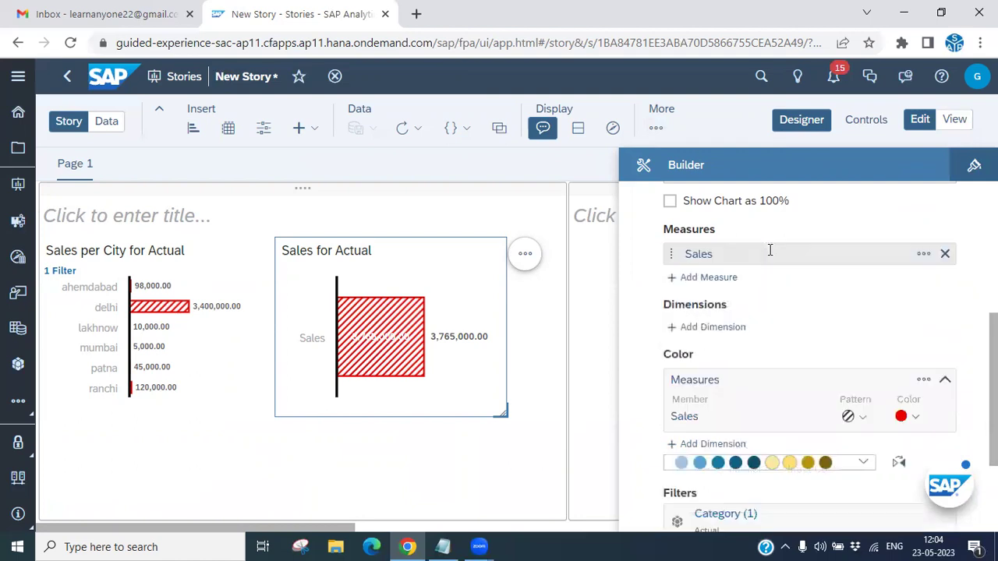
Set the orientation of the stacked Sales chart to Vertical
scroll(764, 318, down, 1)
scroll(764, 318, down, 1)
click(719, 316)
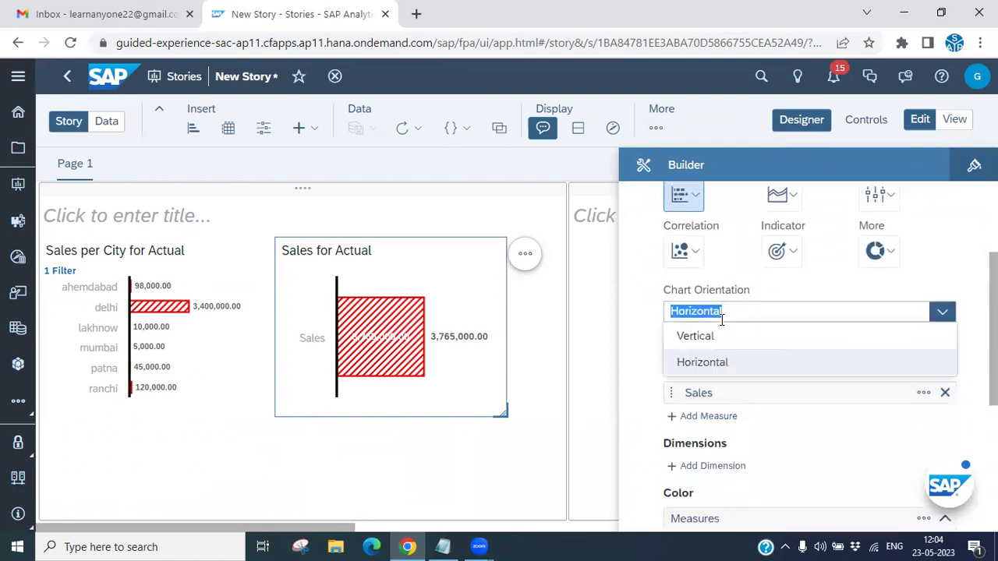
click(704, 343)
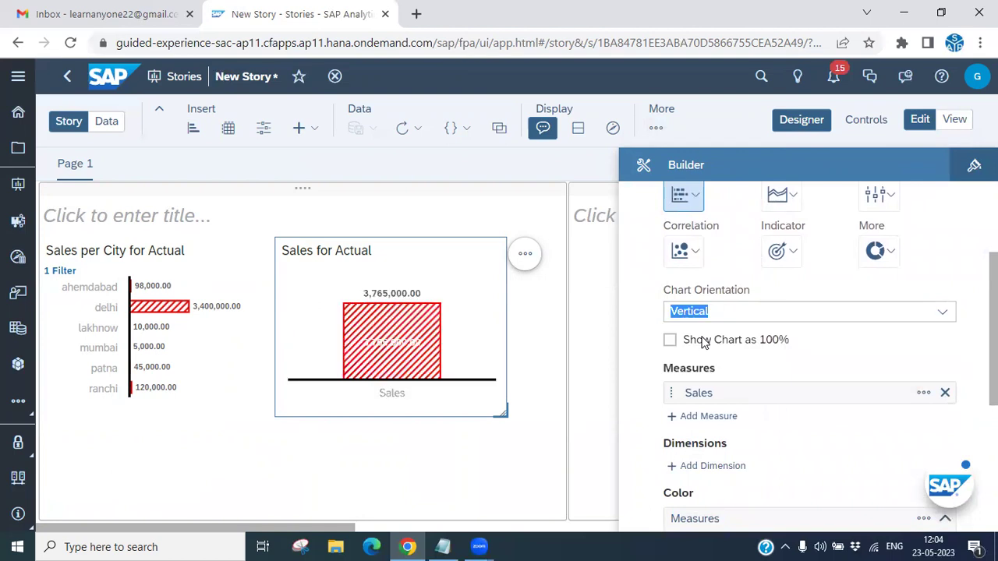
Add Order Date as the dimension of the stacked Sales chart
scroll(771, 362, down, 1)
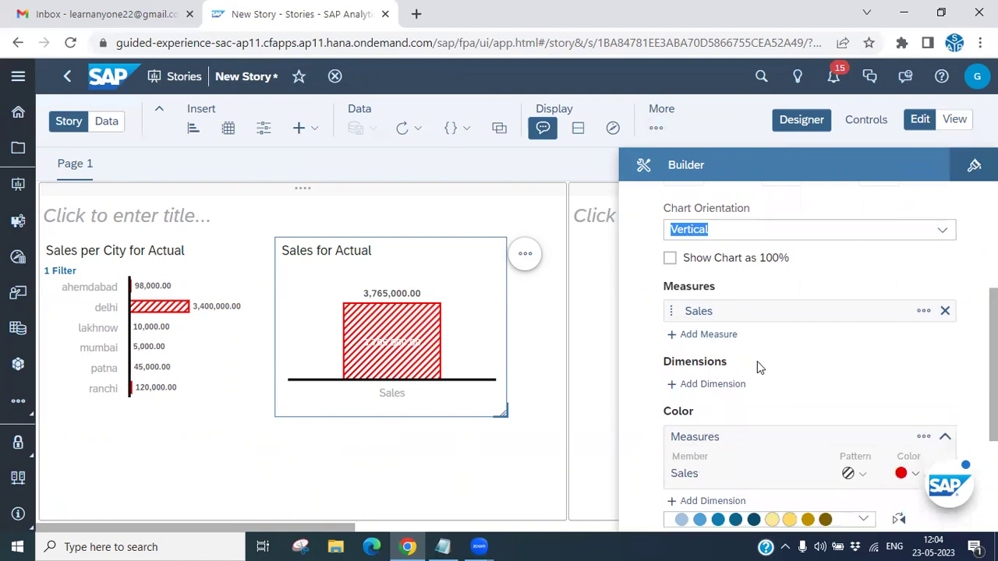
scroll(757, 362, down, 2)
scroll(749, 326, up, 1)
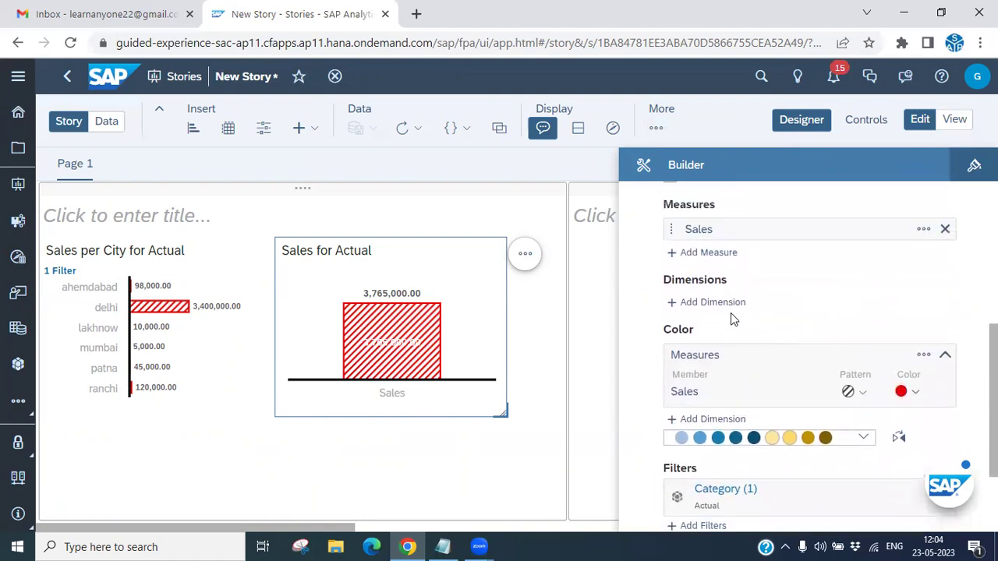
click(723, 304)
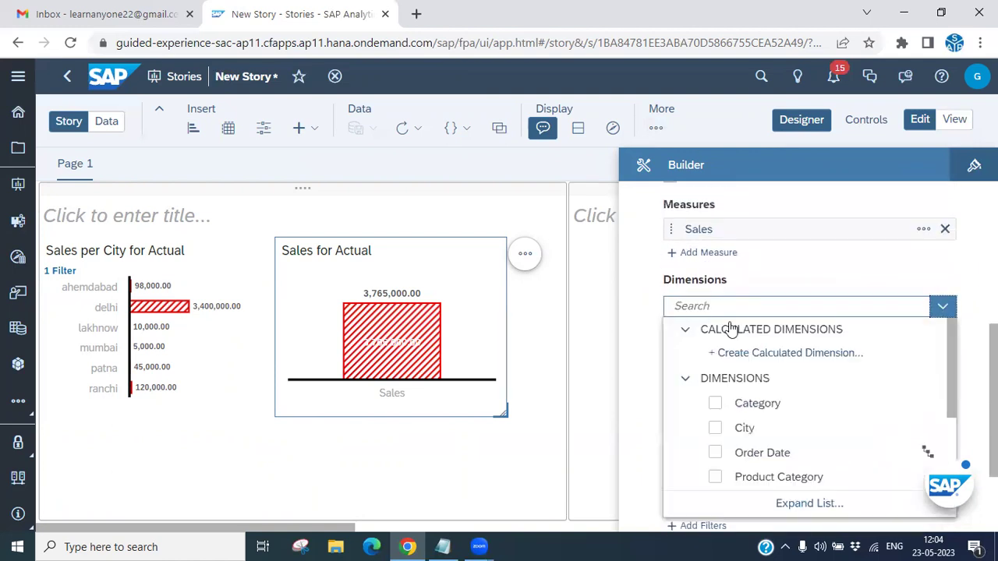
click(715, 454)
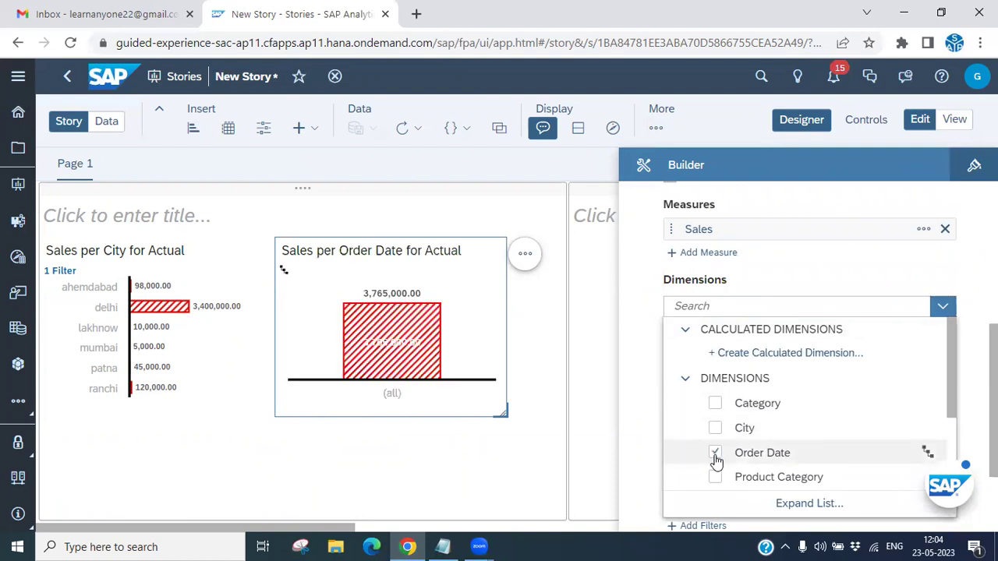
click(811, 266)
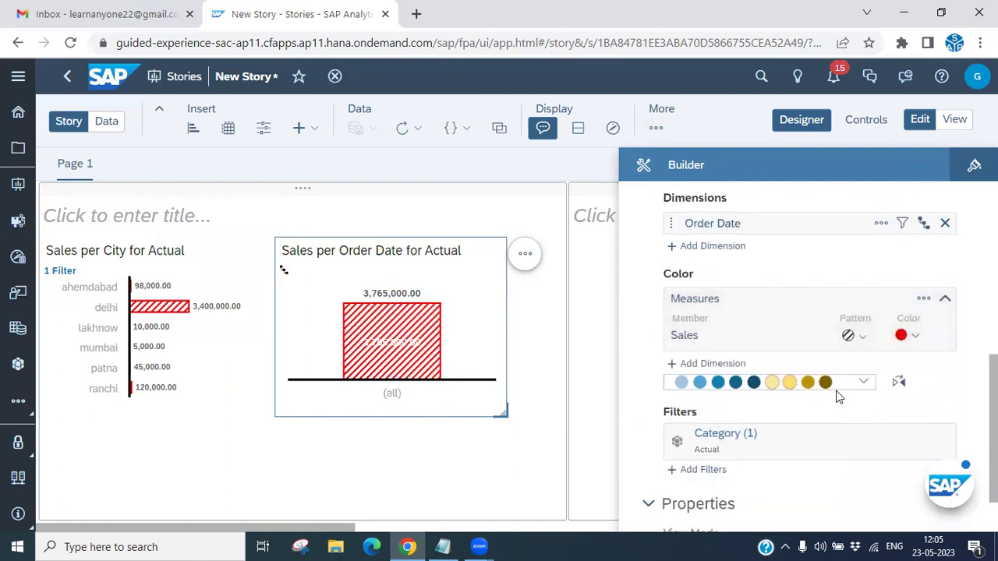
Change the fill pattern of the Sales measure to solid
scroll(811, 409, down, 1)
click(864, 343)
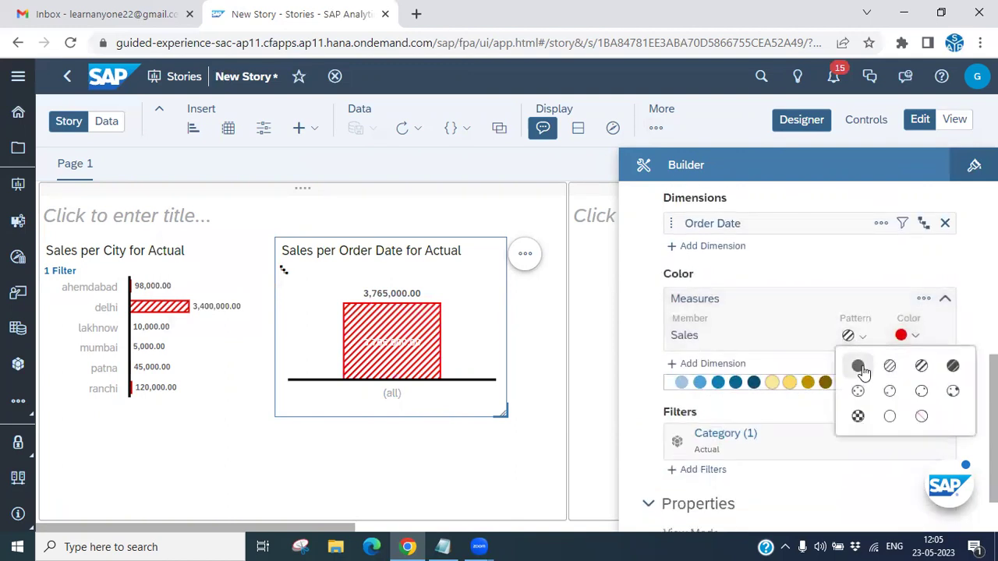
click(860, 366)
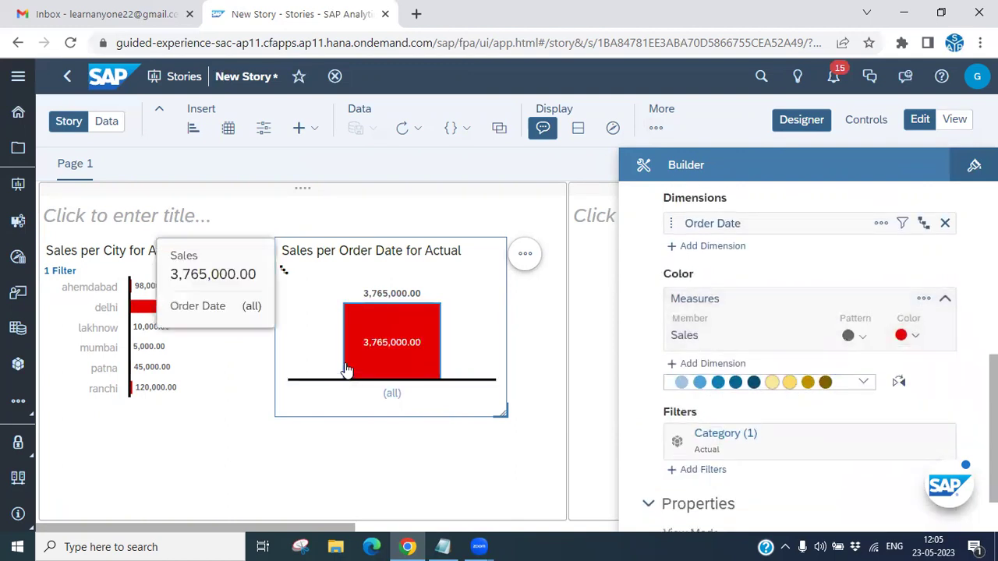
Choose the palette that starts with cyan, blue and lime, and set the Sales measure's colour to orange
click(722, 385)
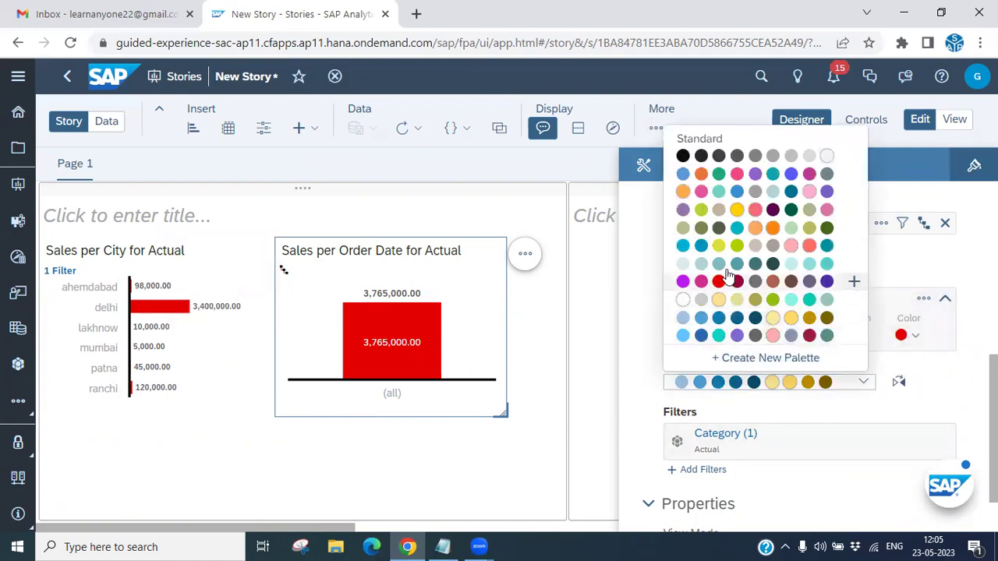
click(718, 247)
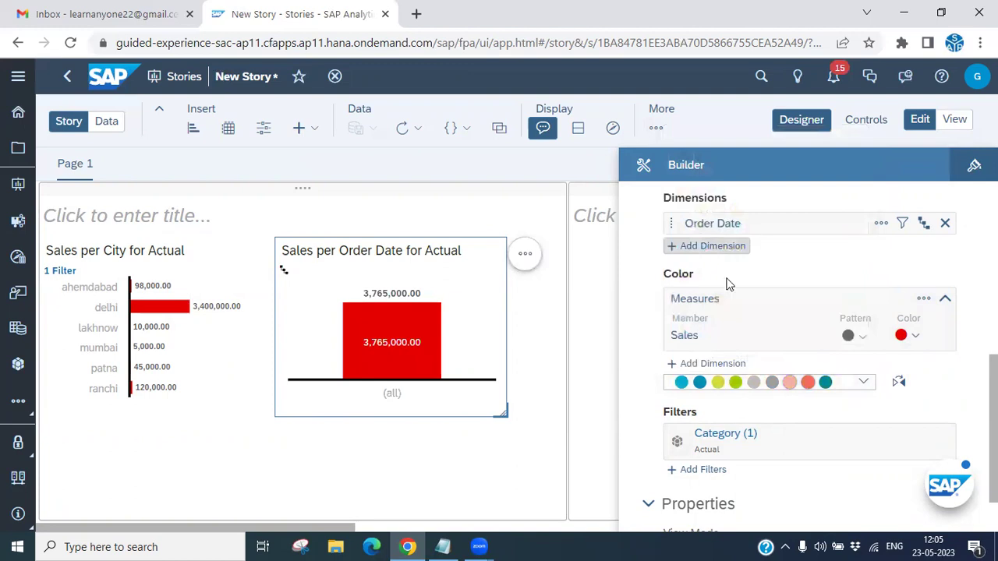
click(902, 336)
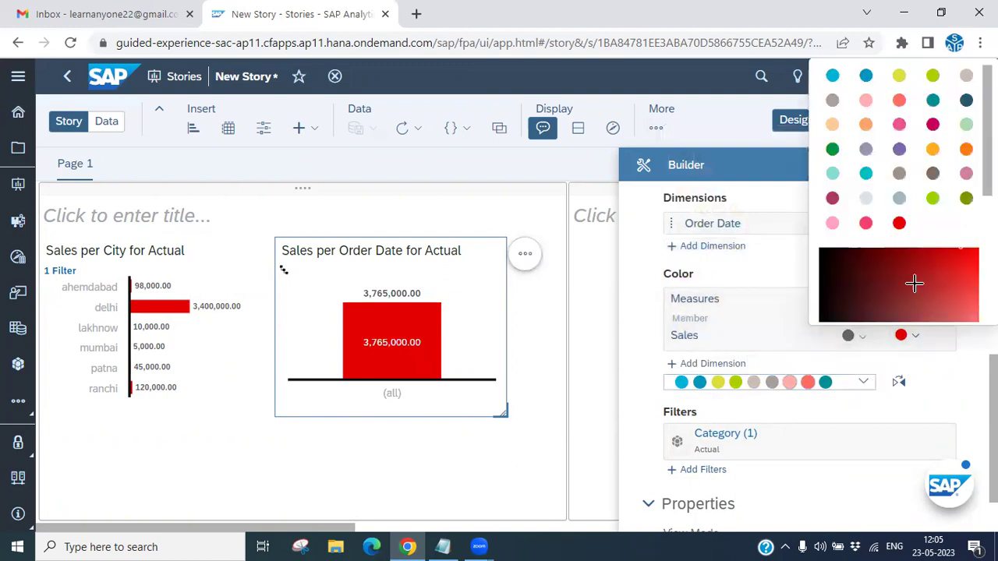
click(932, 150)
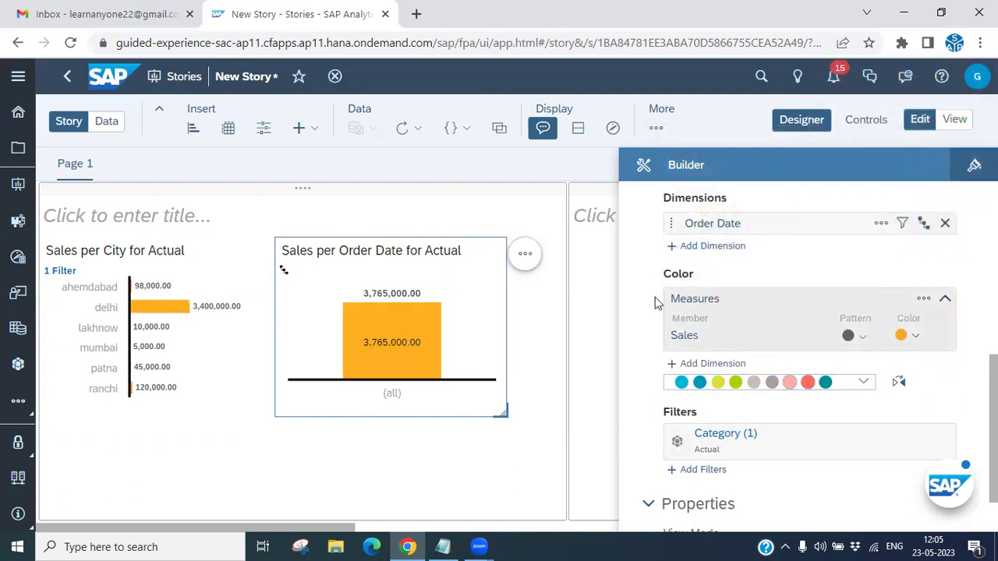
Drill down the Order Date axis from (all) and set its hierarchy display to Level 3
click(390, 401)
click(476, 372)
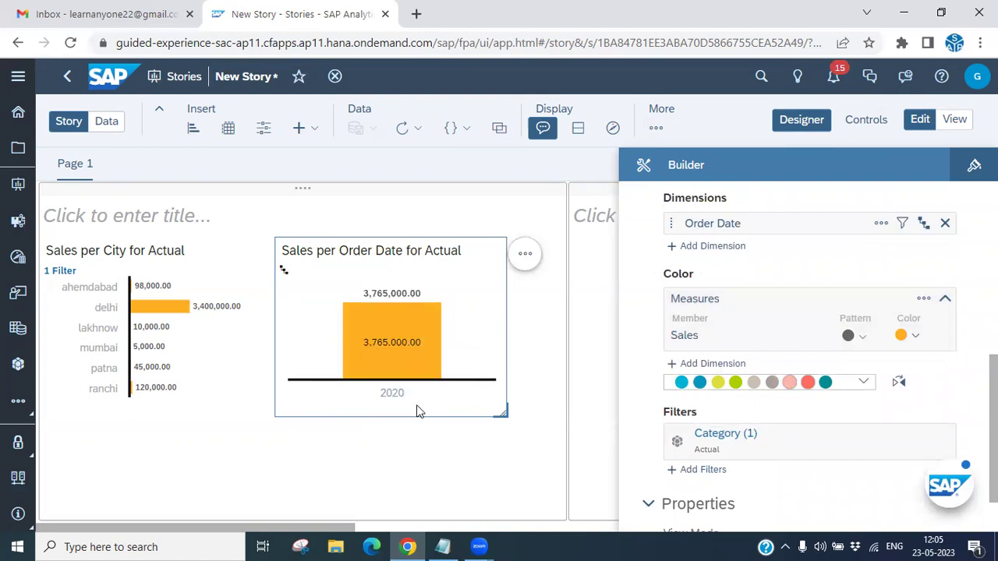
click(283, 272)
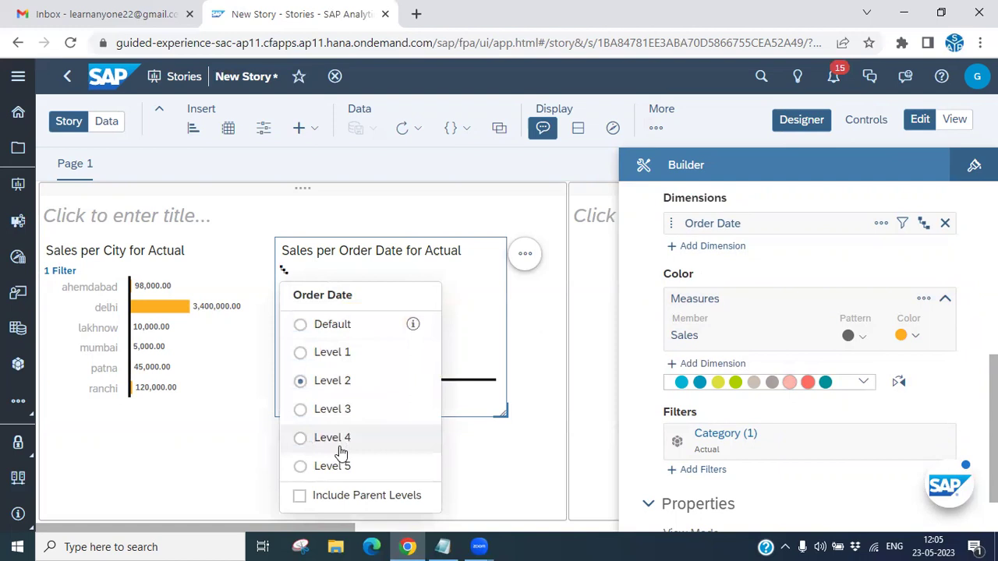
click(302, 410)
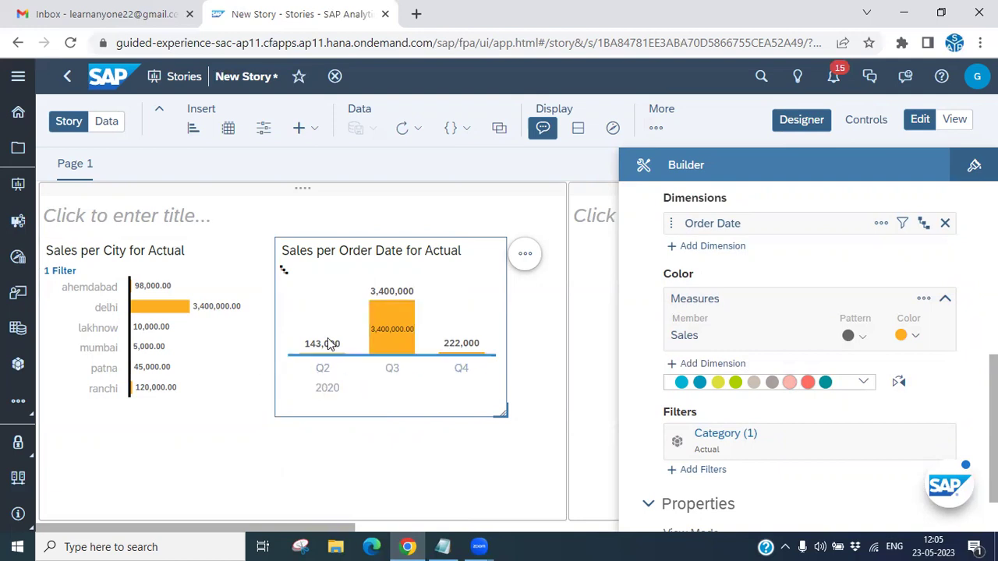
click(284, 272)
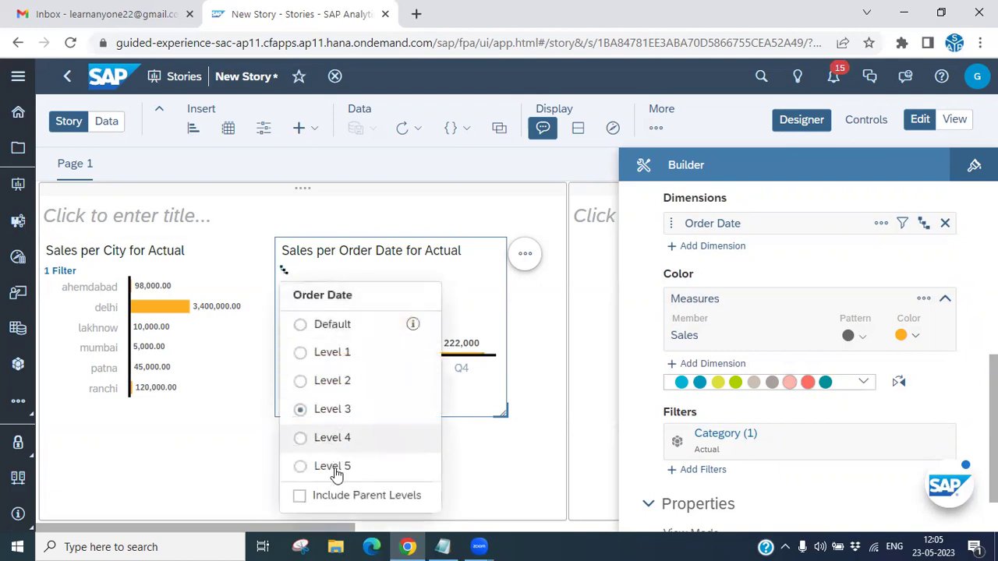
click(497, 438)
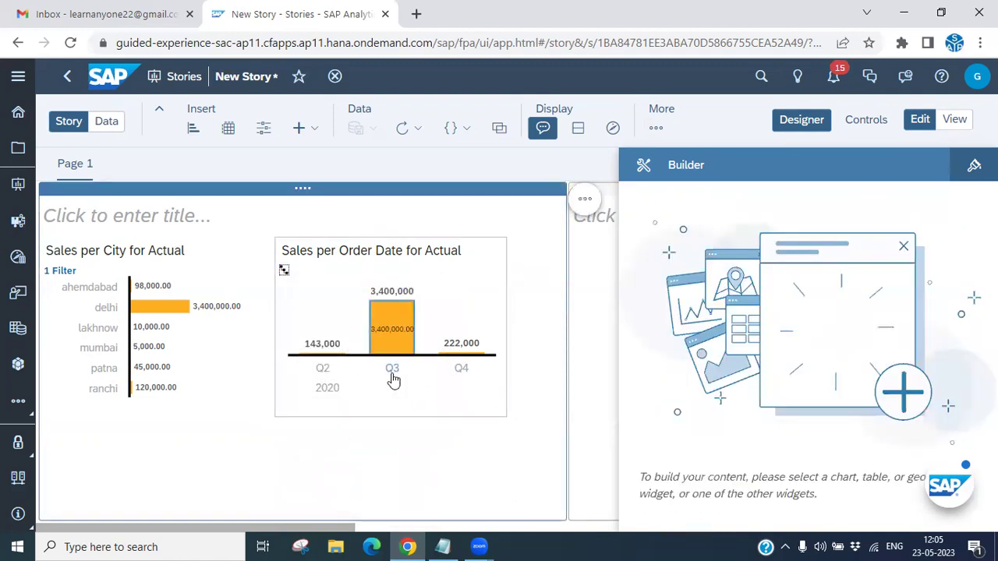
Try Product Category as a second dimension in the Sales per Order Date chart and remove it again
click(450, 375)
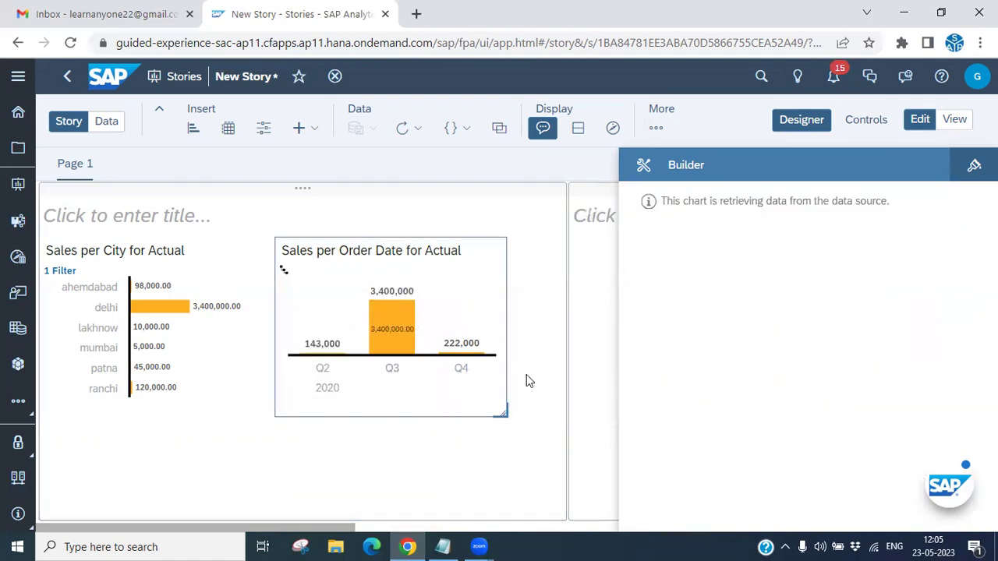
scroll(877, 474, down, 10)
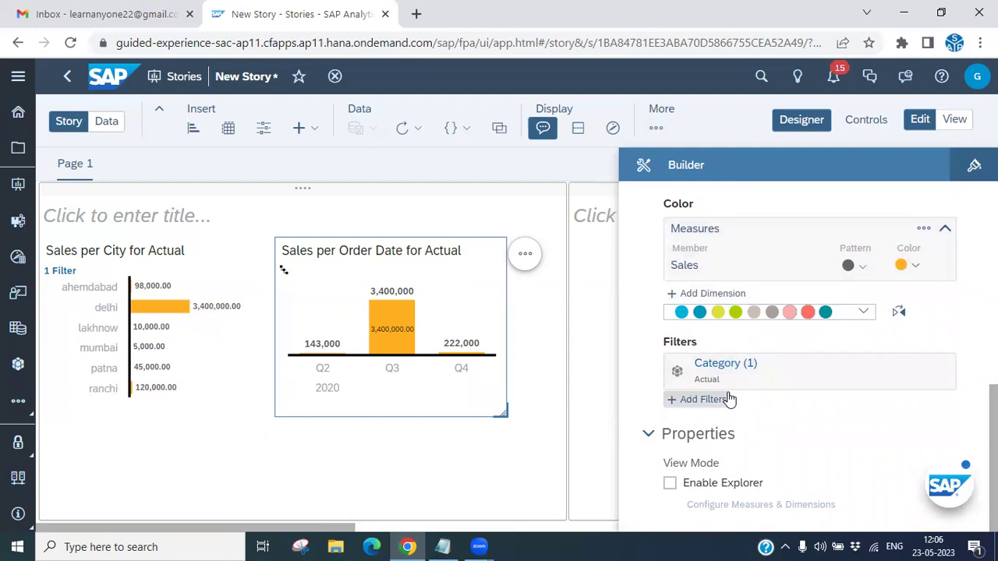
scroll(728, 399, up, 2)
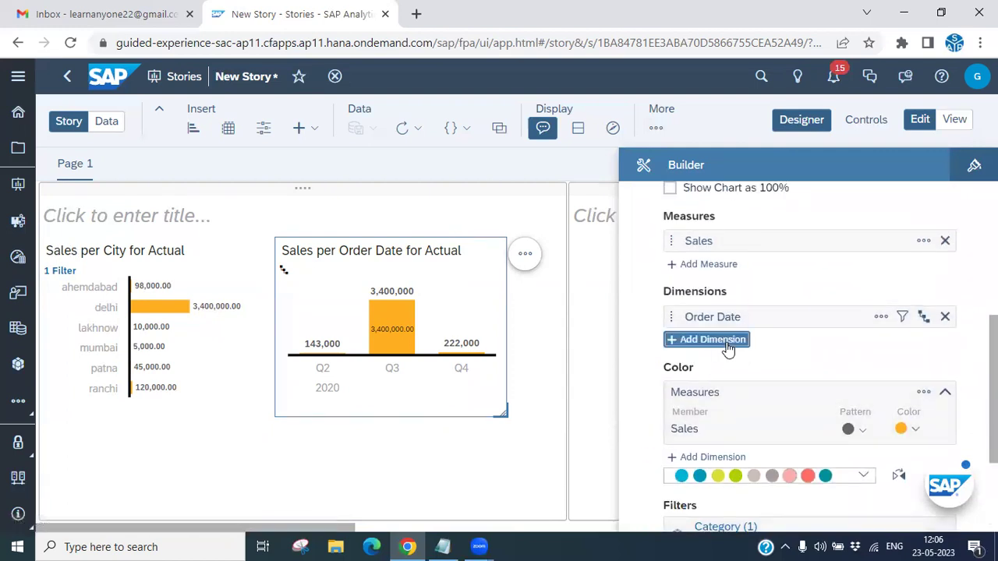
click(727, 343)
scroll(755, 425, down, 2)
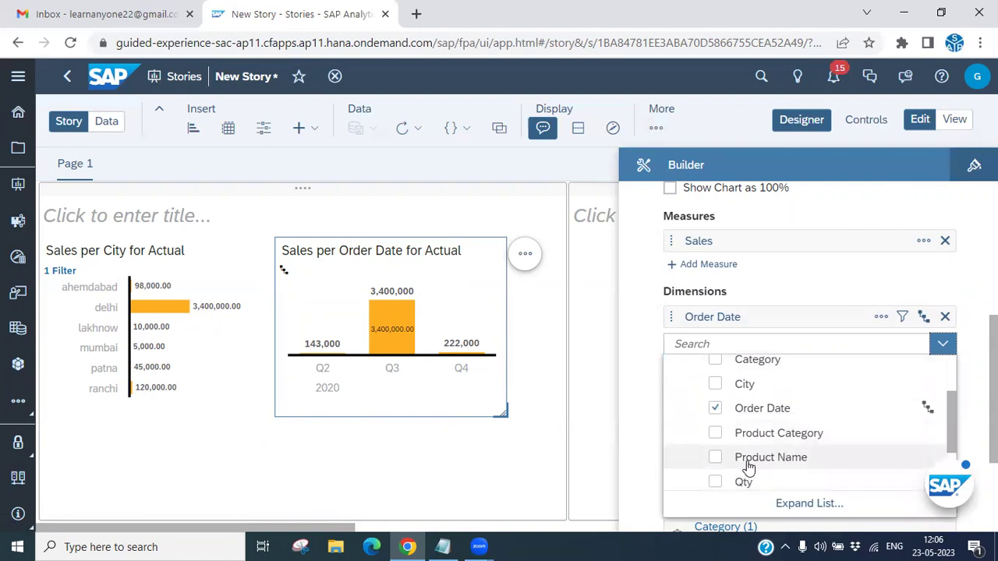
click(716, 433)
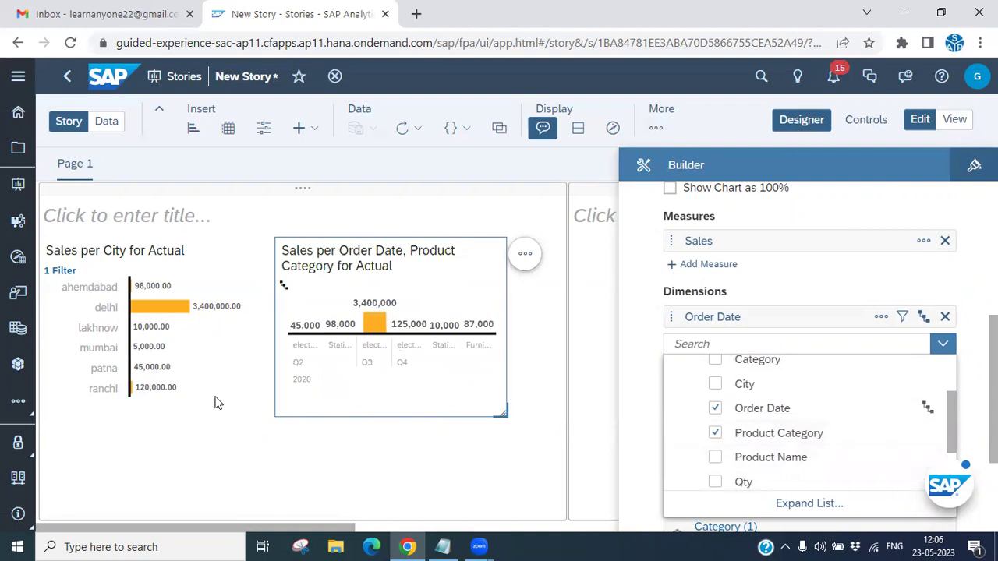
click(716, 433)
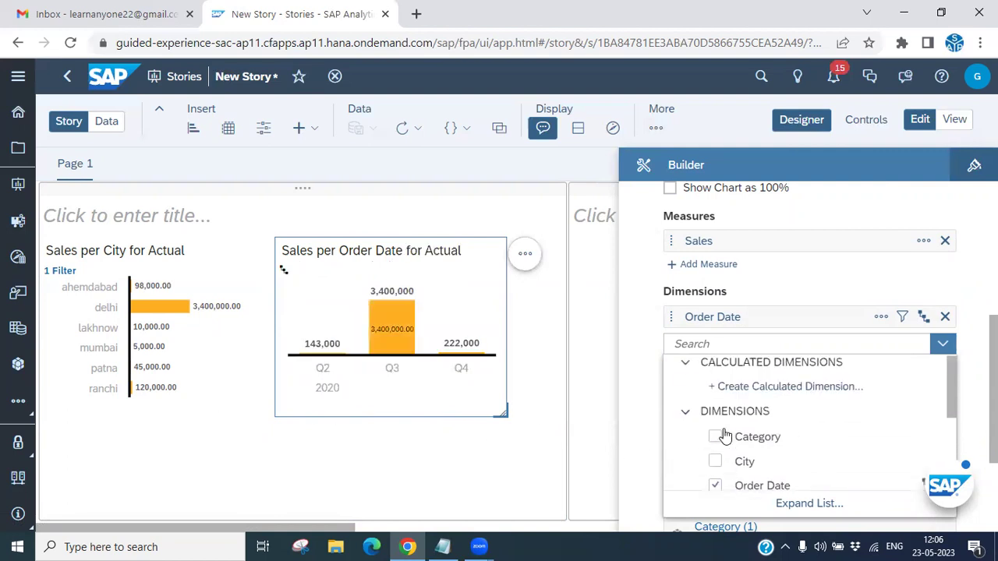
Try City and then State as a second dimension in the Sales per Order Date chart, removing each again
click(715, 384)
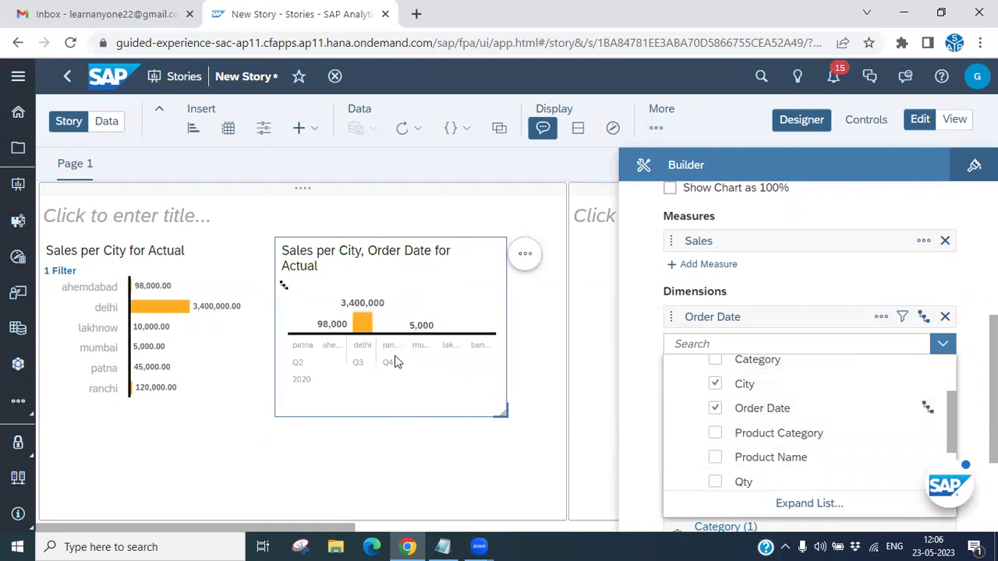
click(715, 385)
scroll(744, 422, down, 2)
click(716, 428)
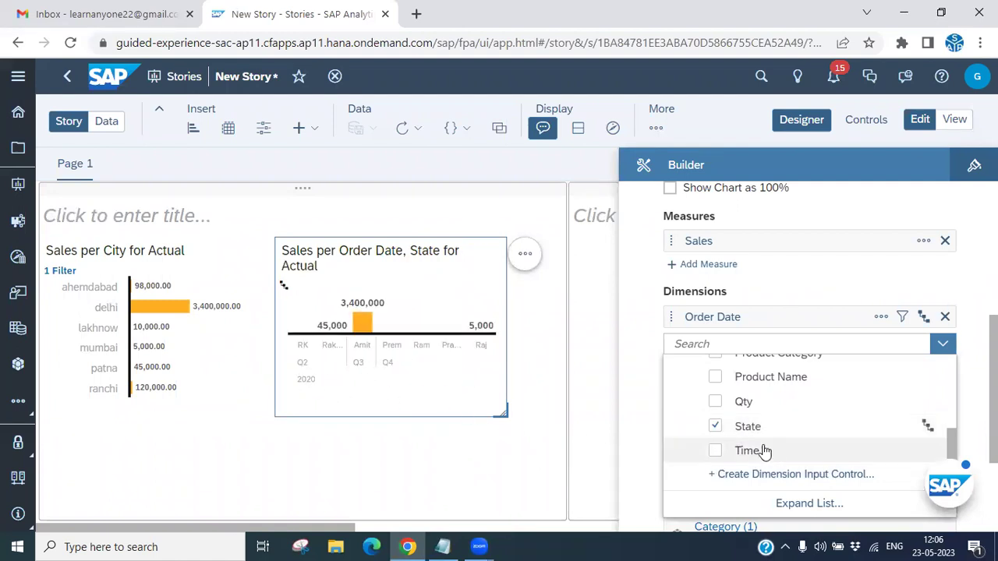
click(715, 426)
Add Product Name as a second dimension to the Sales per Order Date chart and show the chart in fullscreen
scroll(723, 466, up, 2)
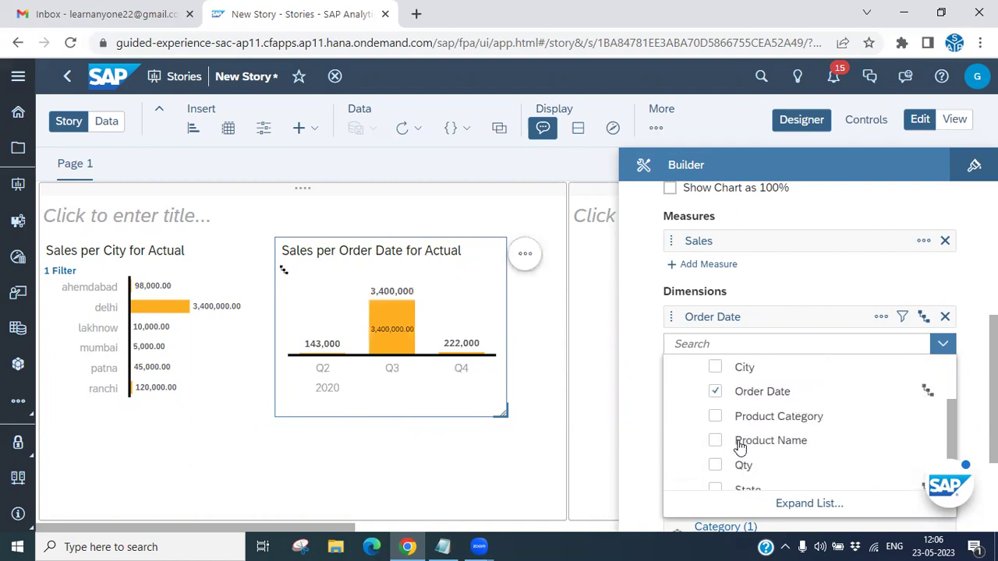
click(715, 459)
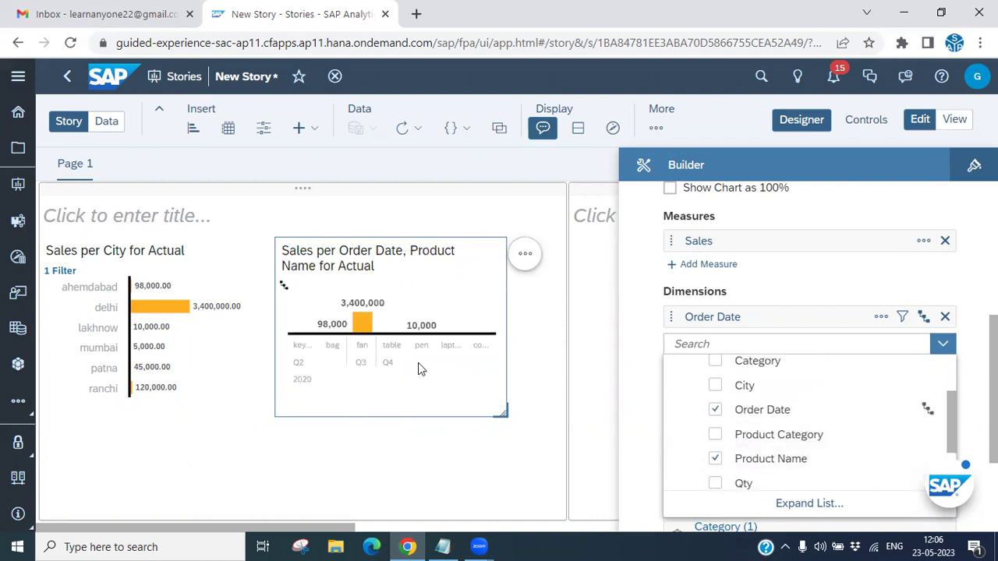
click(624, 367)
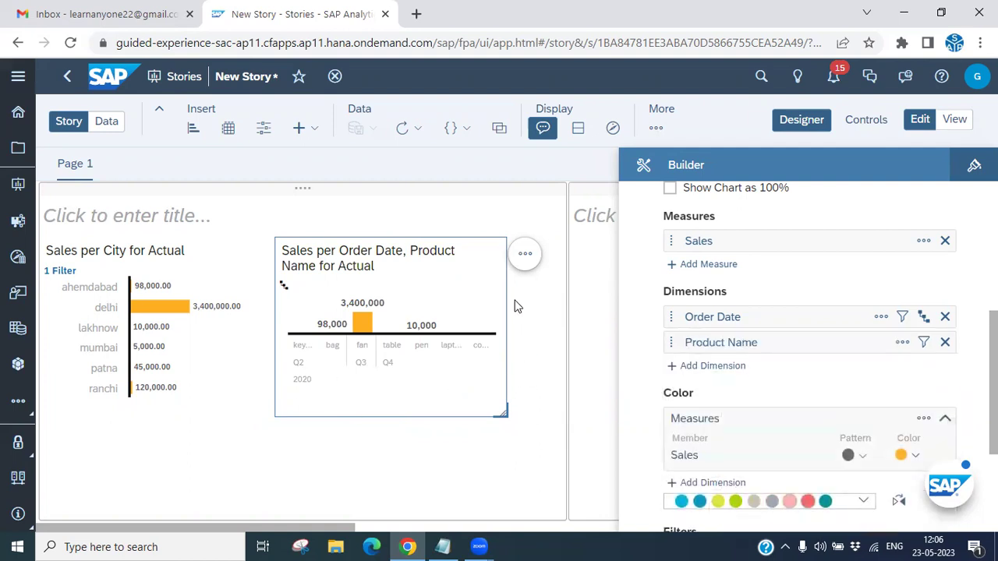
click(525, 255)
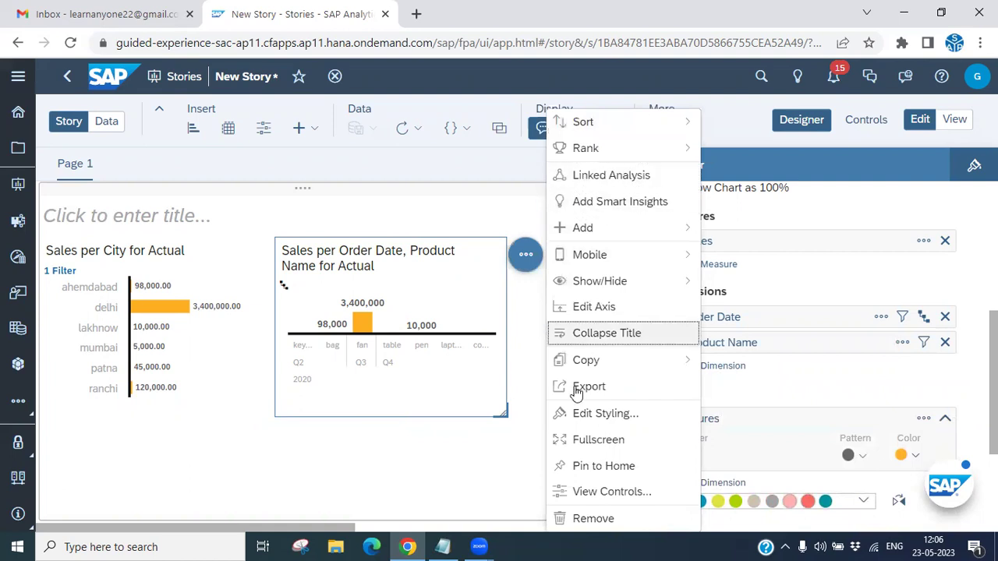
click(591, 440)
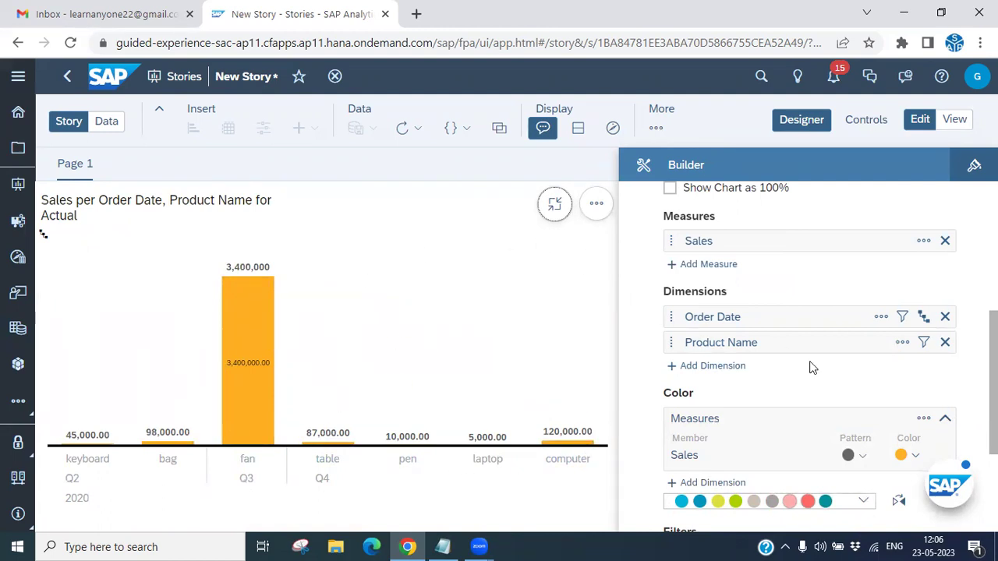
Apply the palette of muted greens, cyan and orange to the chart and set the Sales measure's colour to cyan
scroll(781, 354, down, 3)
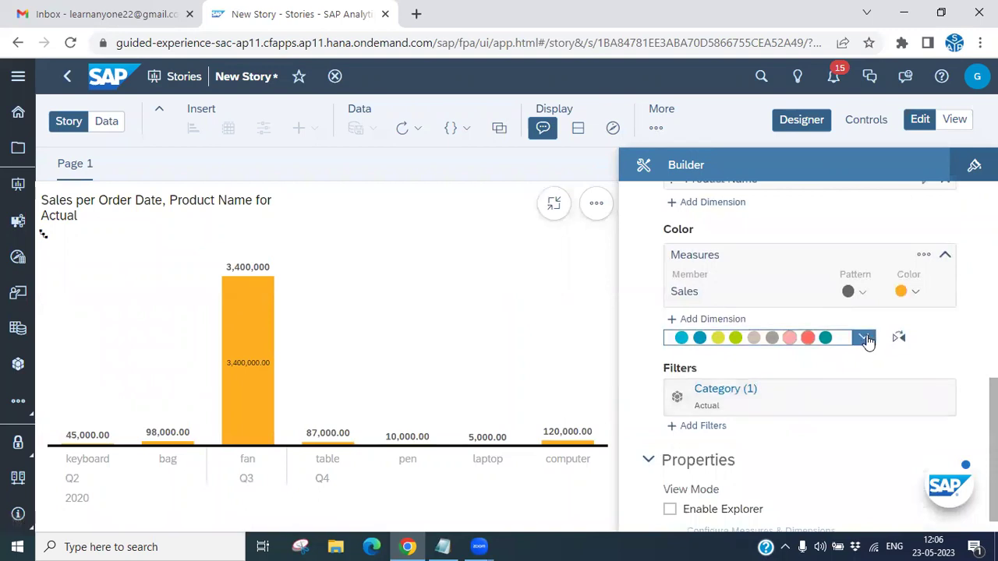
click(865, 340)
click(739, 190)
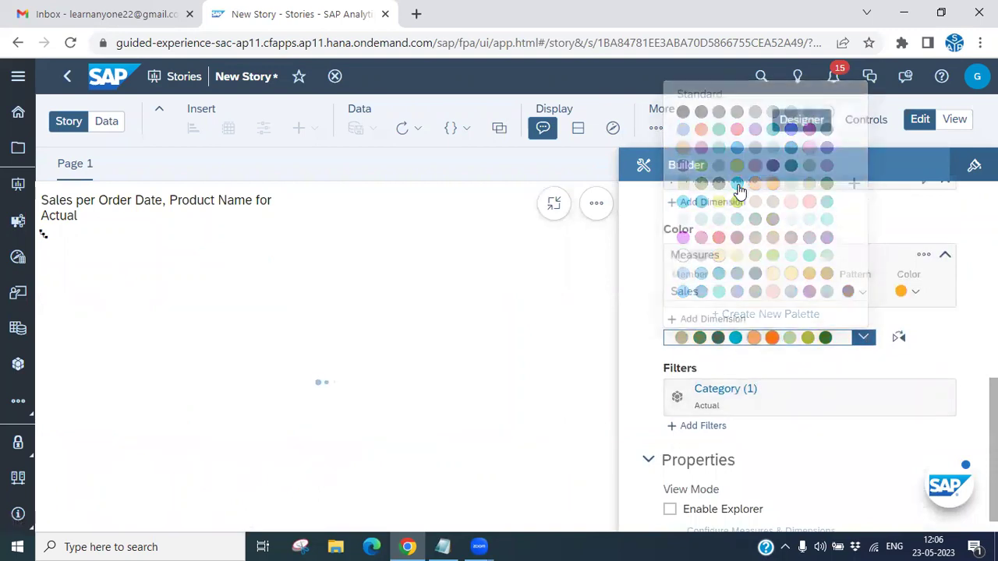
click(923, 296)
click(931, 319)
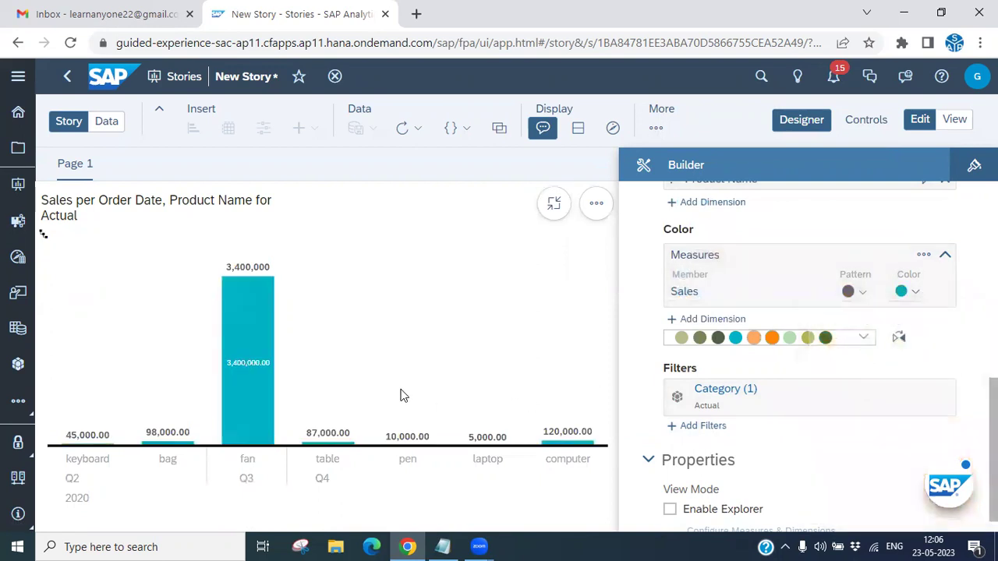
Look over the chart's builder settings and exit the fullscreen view
scroll(789, 454, down, 1)
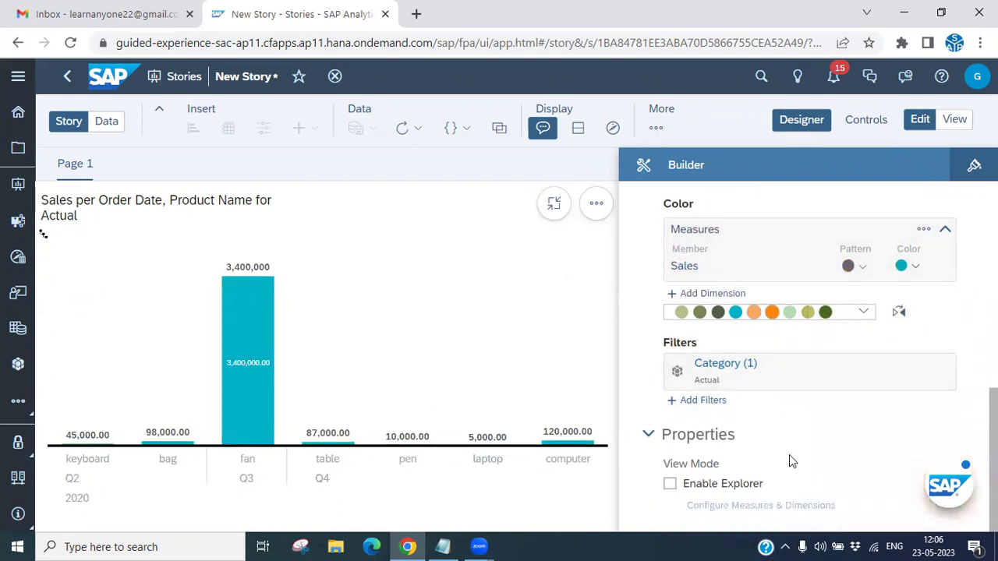
scroll(778, 471, up, 5)
scroll(779, 468, up, 2)
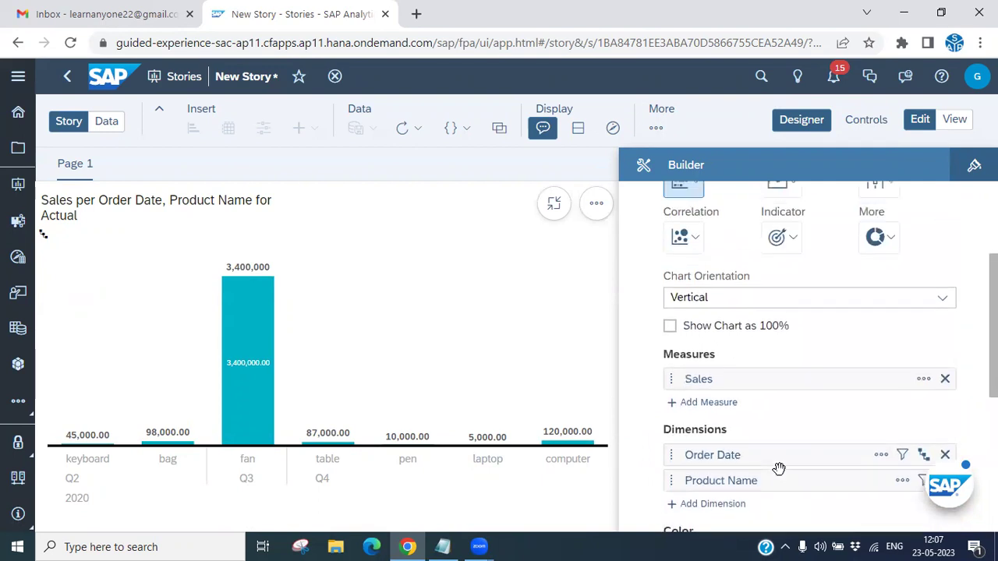
scroll(751, 298, up, 5)
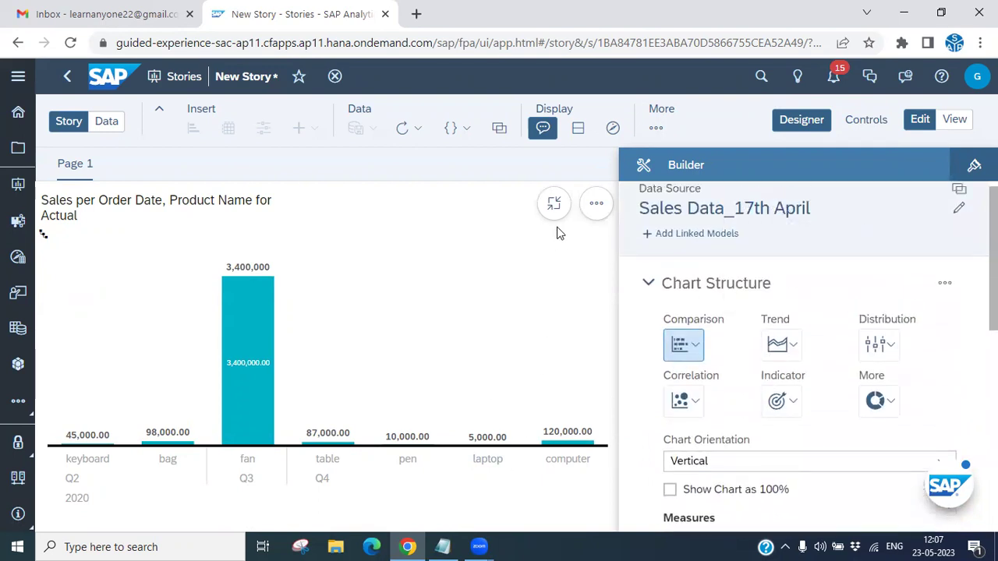
click(554, 204)
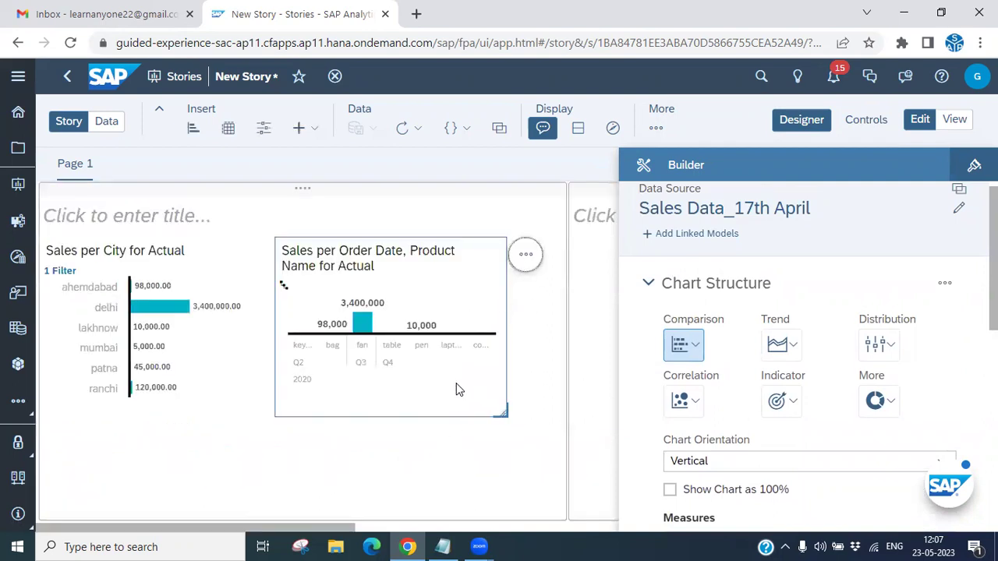
click(284, 286)
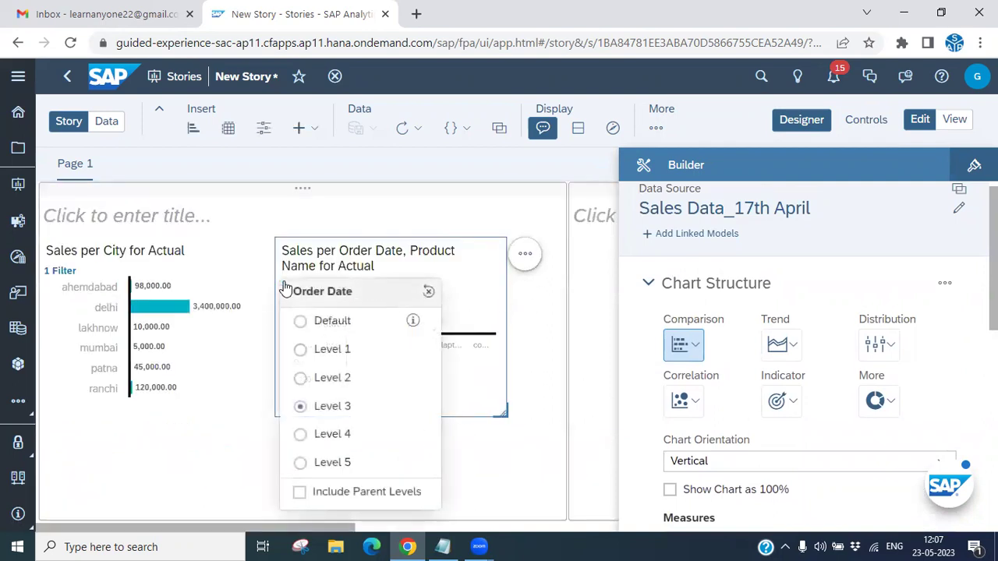
click(530, 484)
click(447, 285)
click(524, 256)
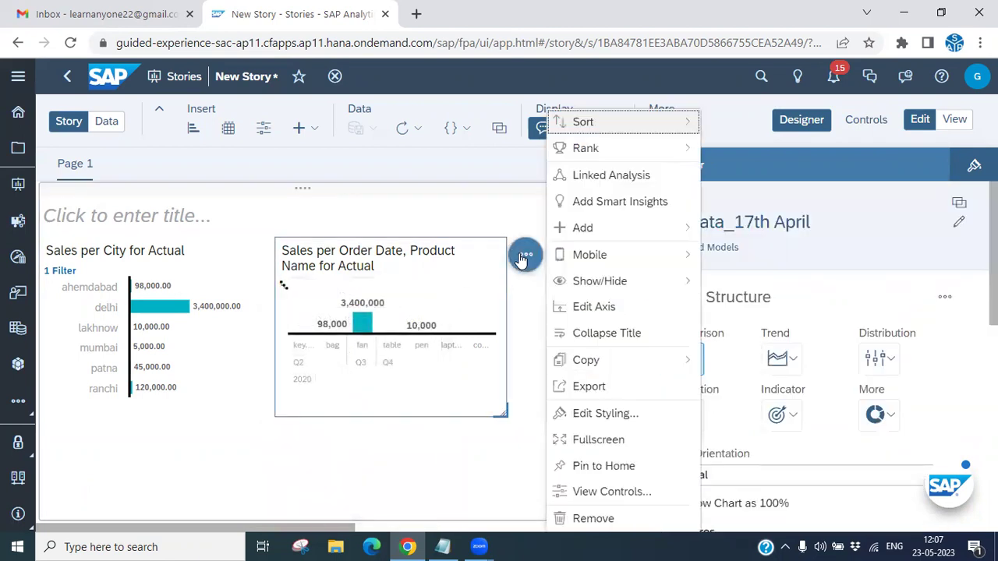
mouse_move(598, 237)
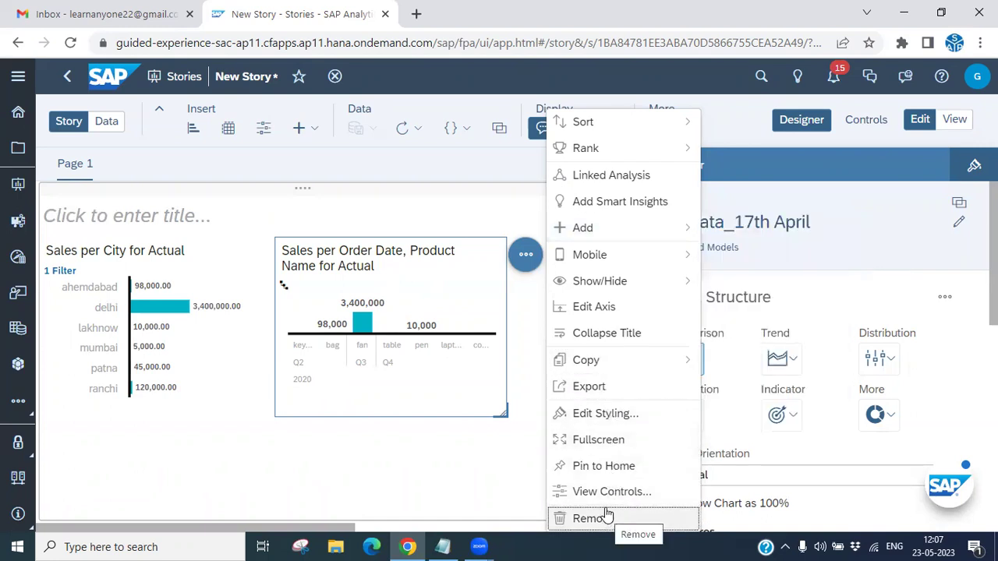
click(423, 481)
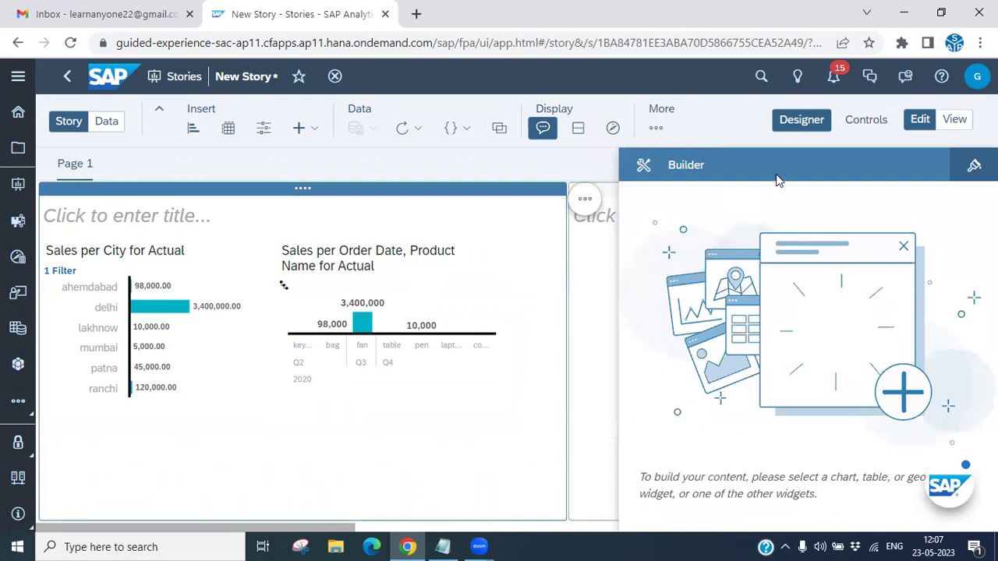
Preview the page with both charts in view mode, checking it against the edit mode layout
click(955, 120)
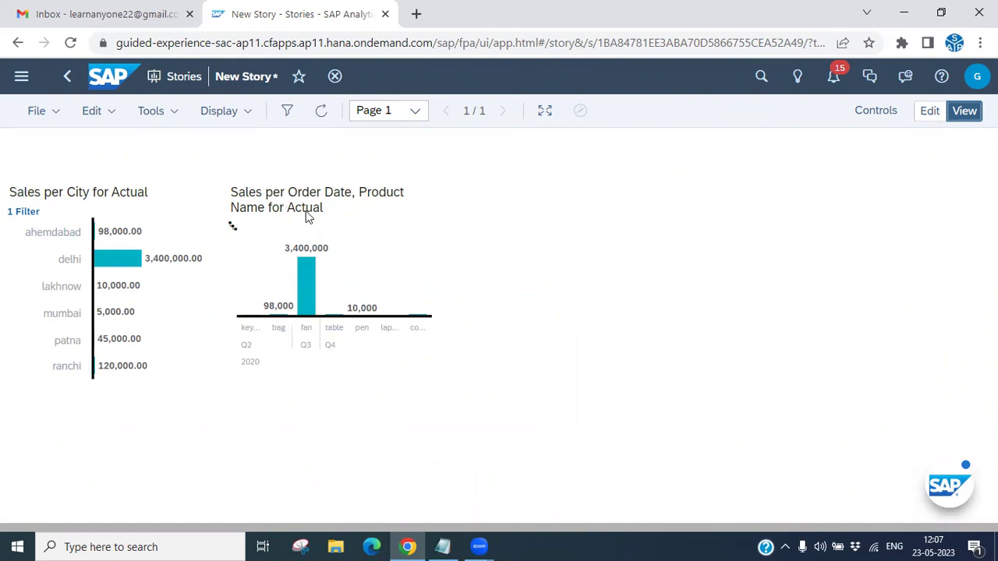
click(931, 113)
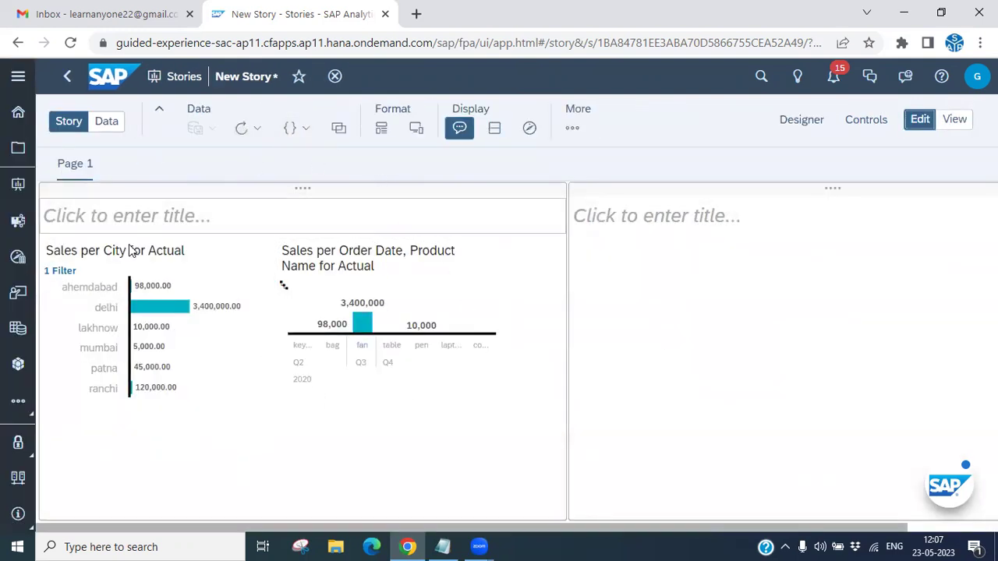
mouse_move(161, 393)
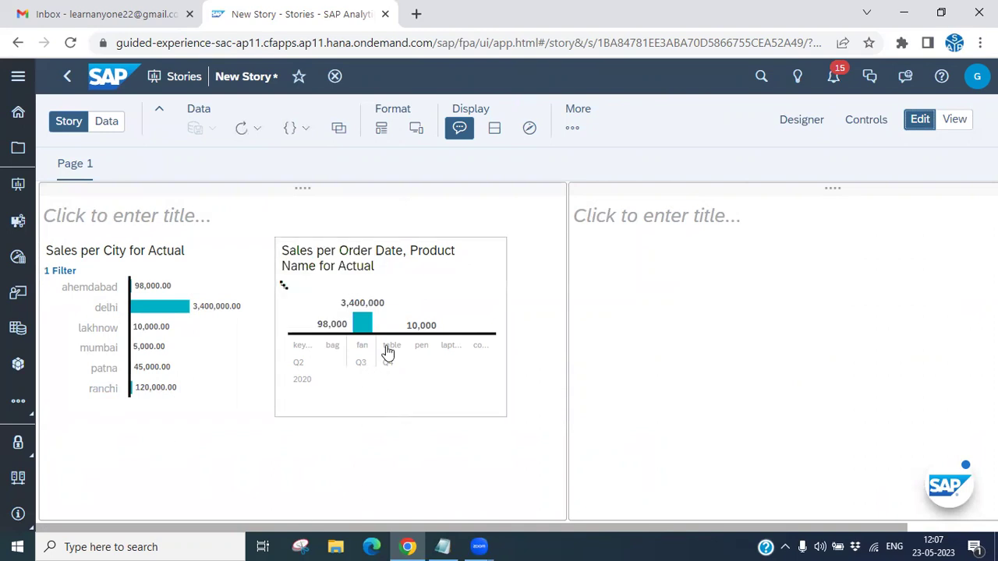
click(957, 122)
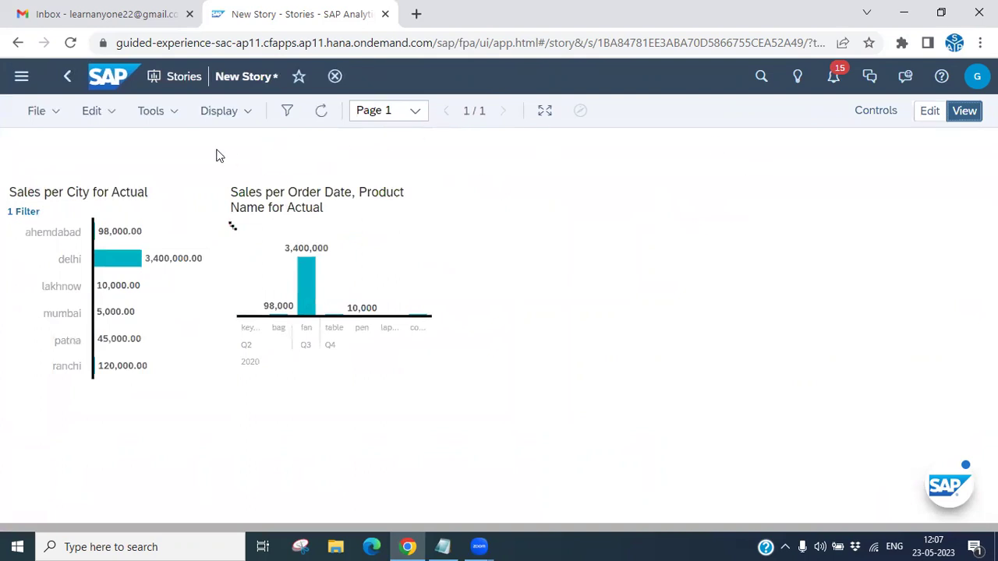
Start saving the story in My Files and name it "Story_Bar chart"
click(121, 115)
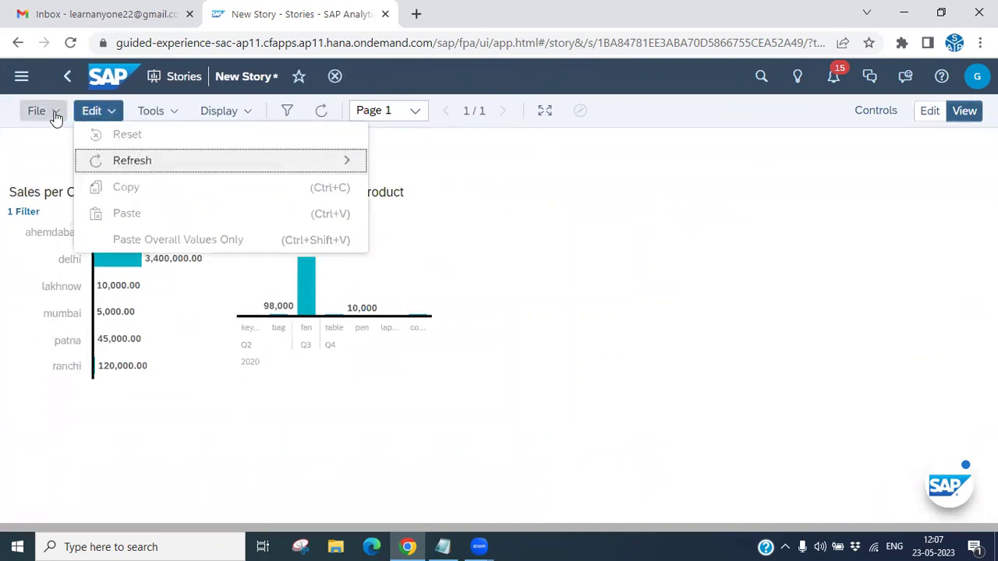
click(54, 116)
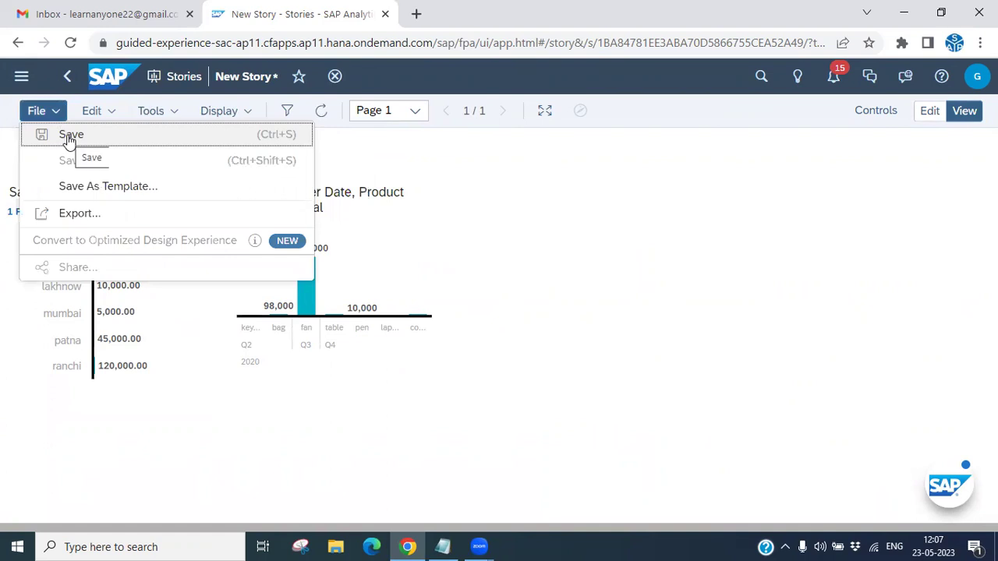
click(69, 136)
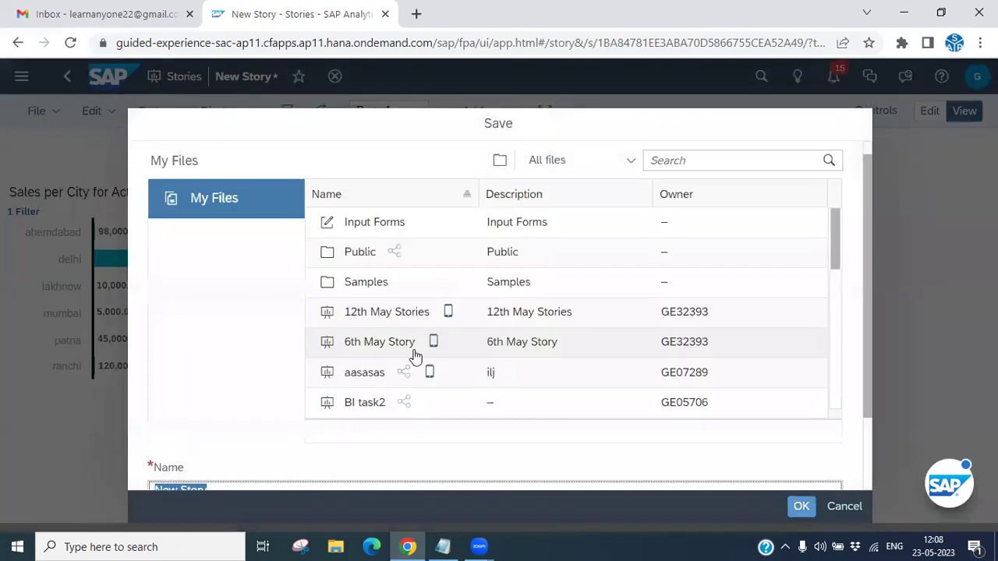
scroll(565, 414, down, 3)
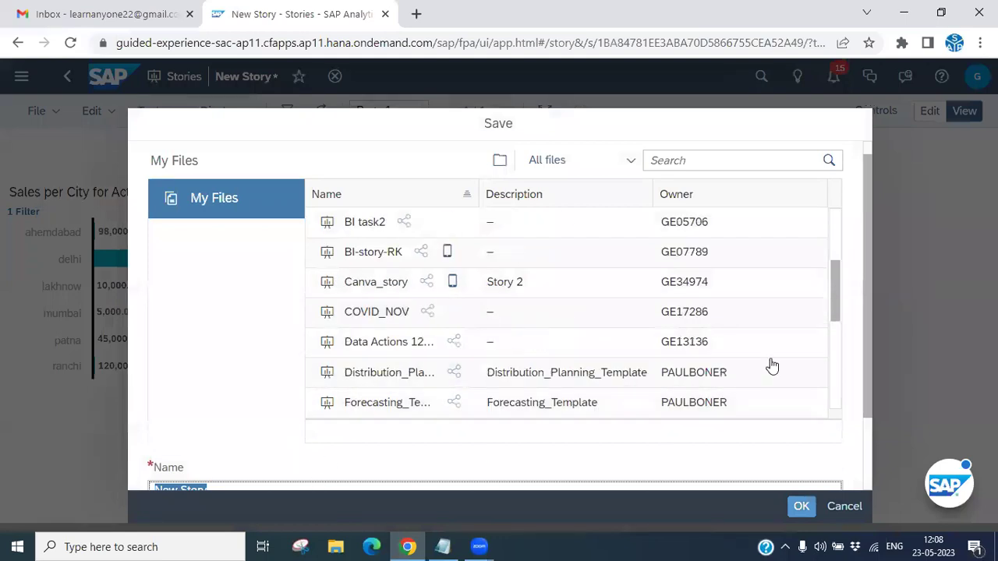
drag(871, 298, 864, 371)
click(187, 396)
drag(233, 393, 129, 399)
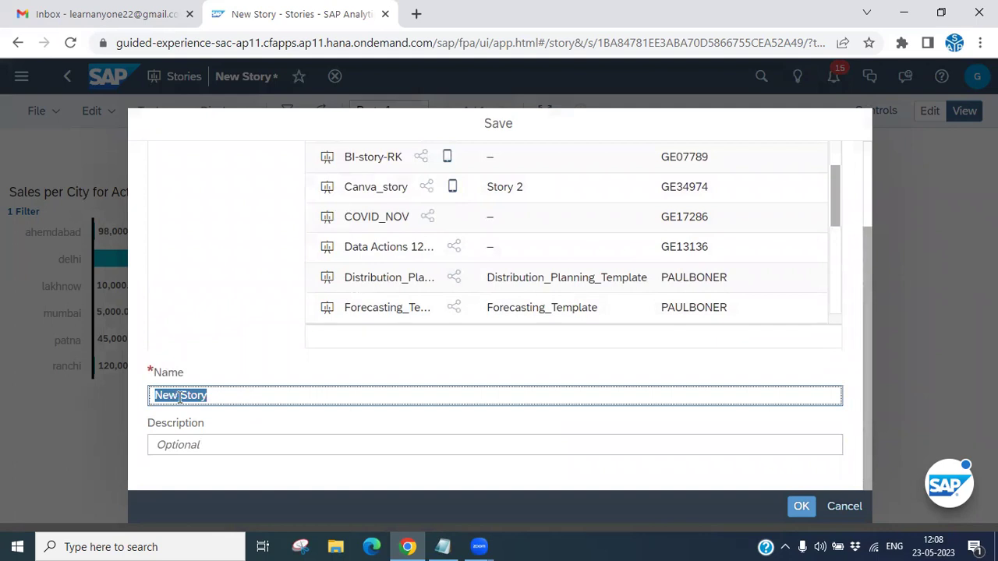
click(181, 395)
key(BackSpace)
key(BackSpace)
key(BackSpace)
key(BackSpace)
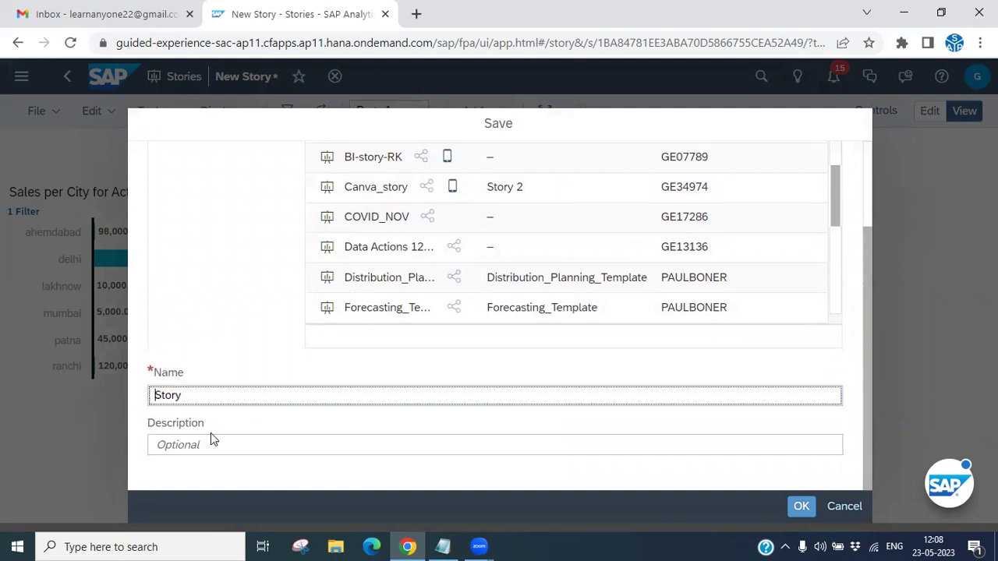
click(215, 396)
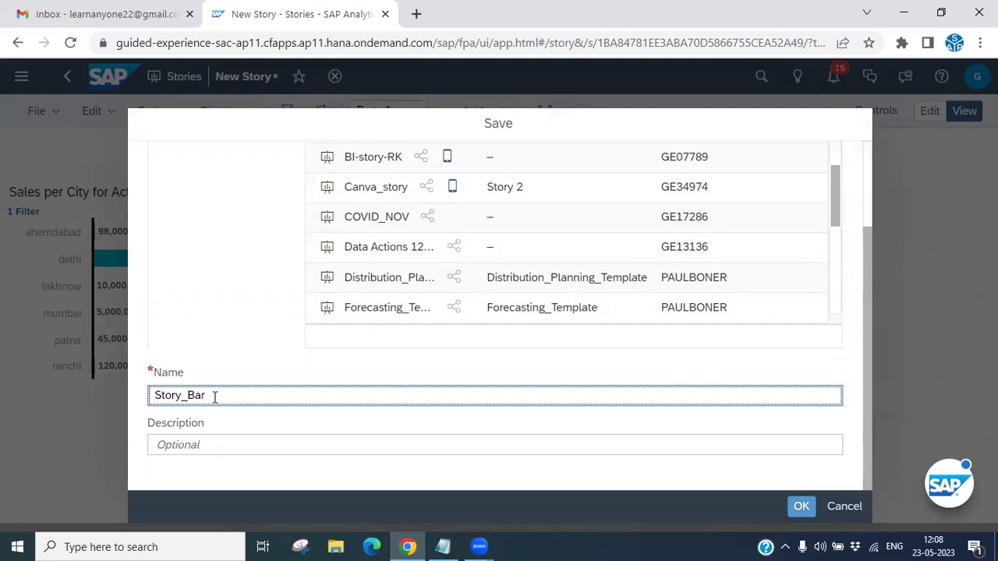
text(_Bar chart)
Copy the story name "Story_Bar chart" into the description and save the story
key(ctrl+a)
key(ctrl+c)
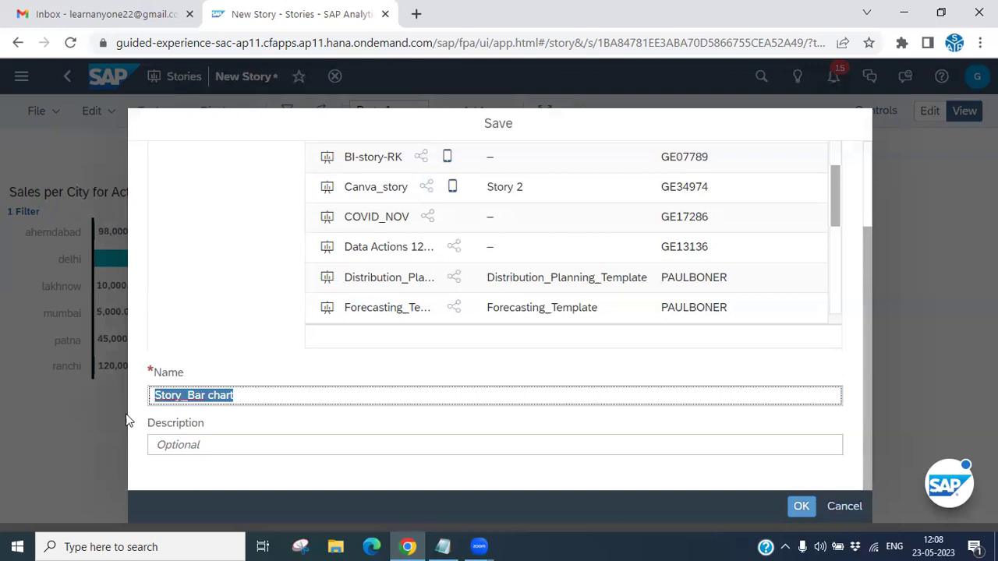
click(174, 454)
key(ctrl+v)
click(805, 511)
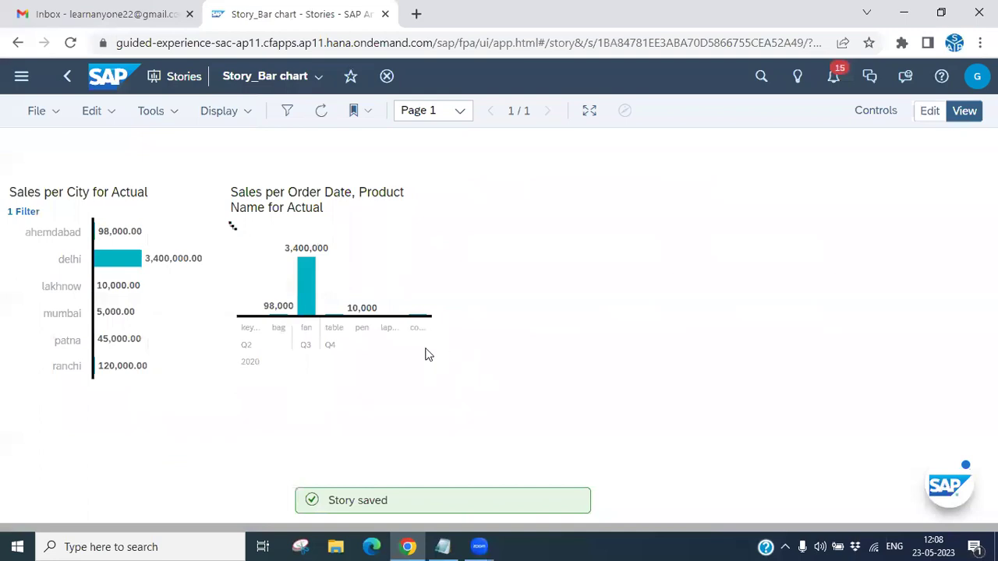
Return the story to edit mode, locate Story_Bar chart in My Files and minimise the browser window
click(930, 111)
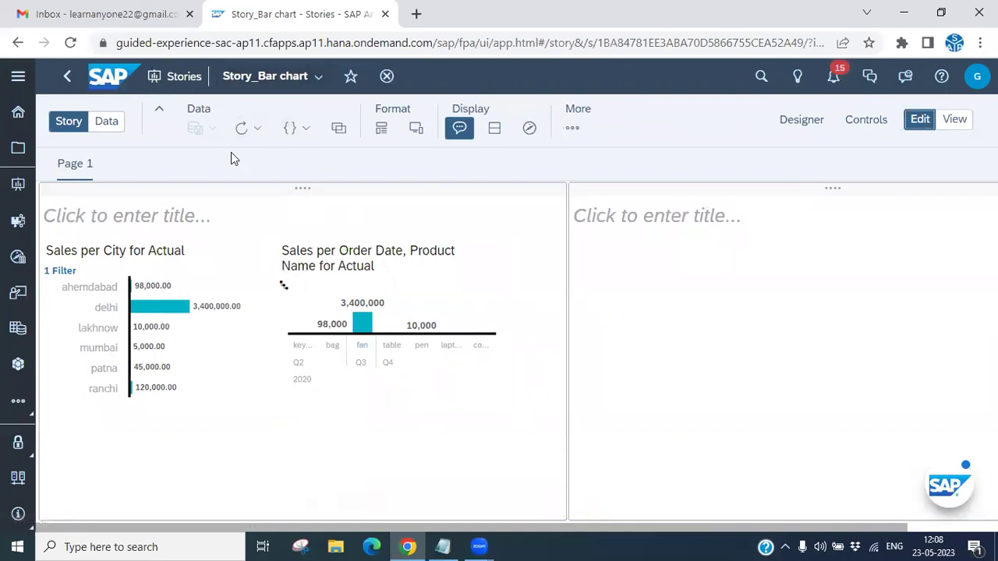
click(18, 153)
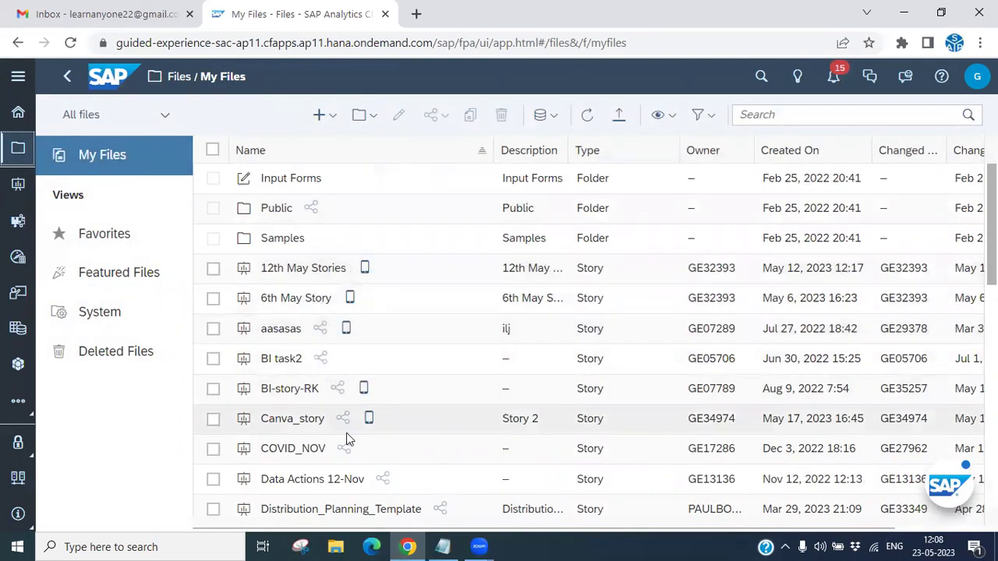
scroll(351, 449, down, 3)
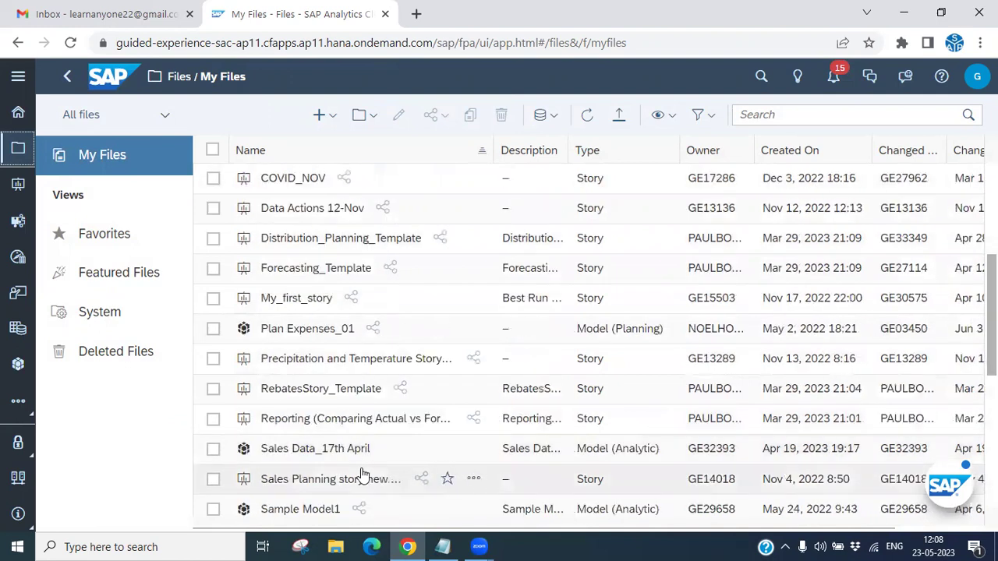
scroll(359, 476, down, 3)
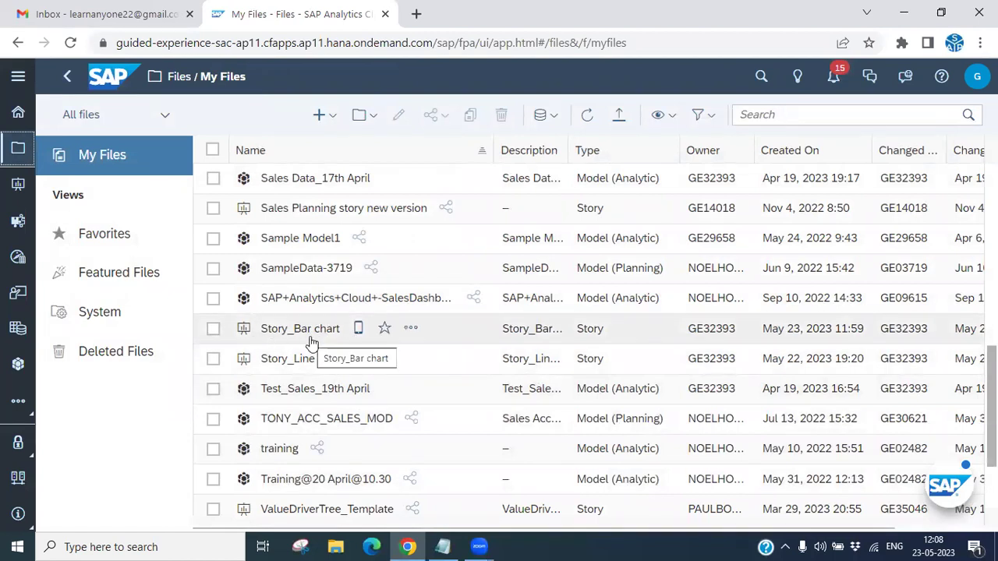
click(904, 18)
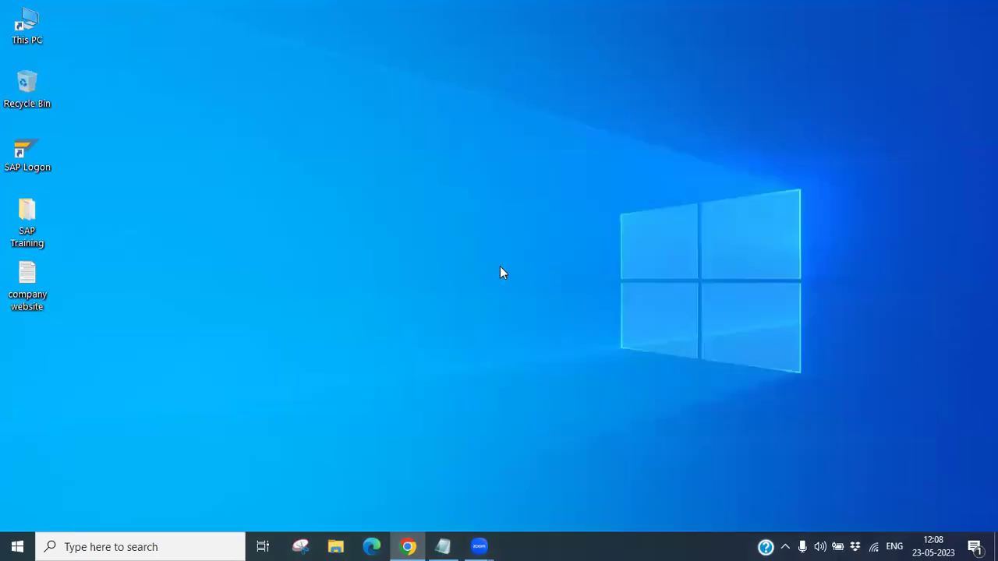